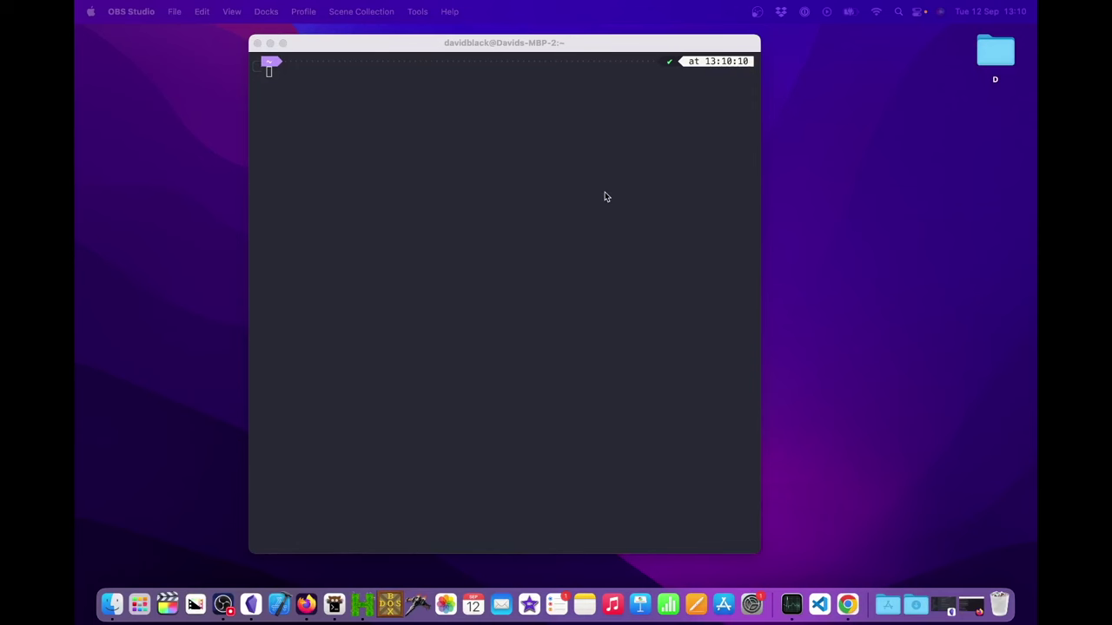
# Install the fluid-synth package with Homebrew in the terminal and clear the terminal output.
pyautogui.click(607, 197)
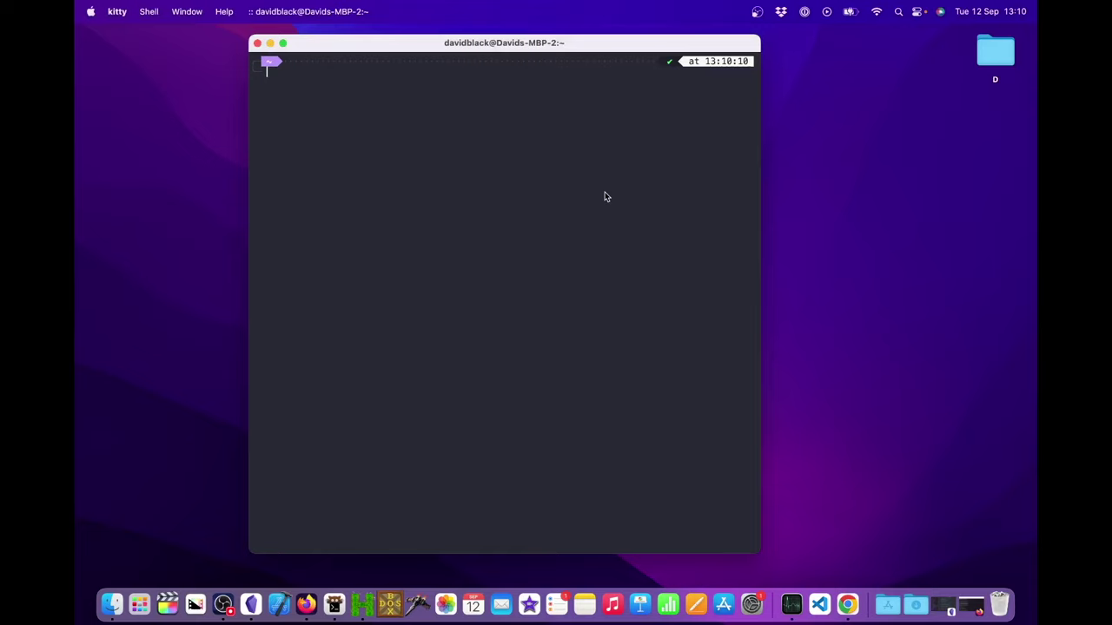
pyautogui.write('brew install fluid-synth')
pyautogui.press('Return')
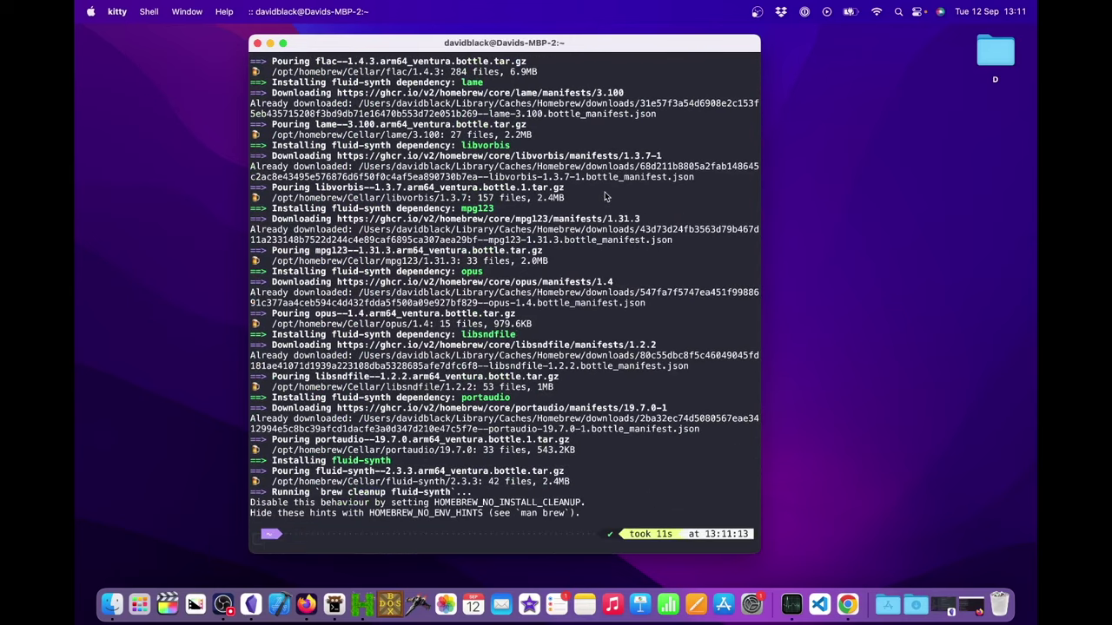
pyautogui.write('clear')
pyautogui.press('Return')
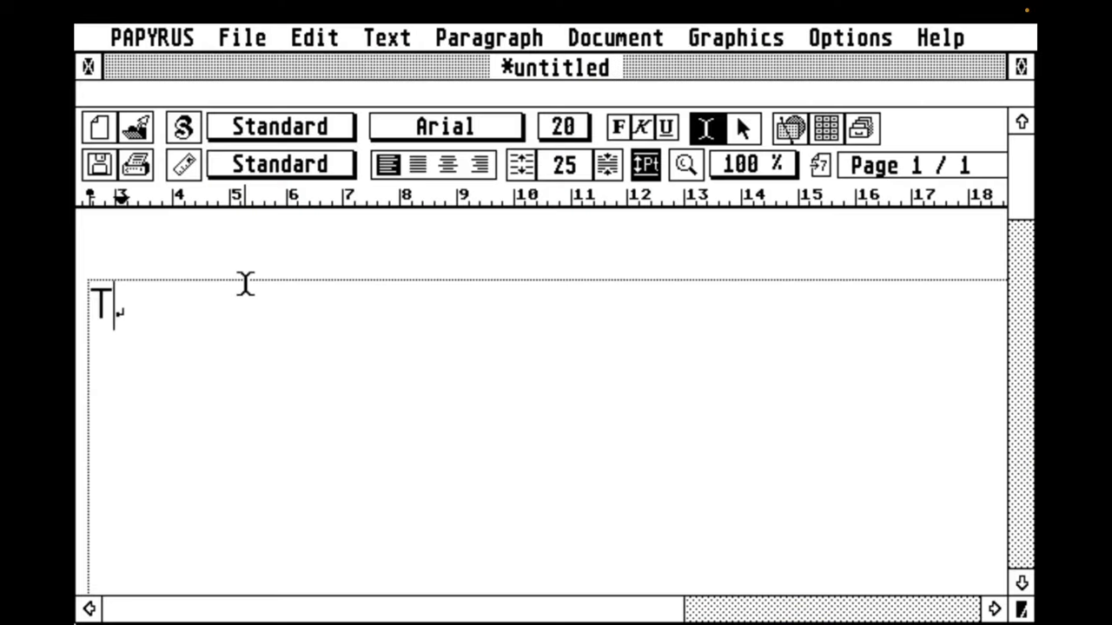
# Complete the sentence "The text is the same, apearance may differ" in the untitled Papyrus document.
pyautogui.write('he ')
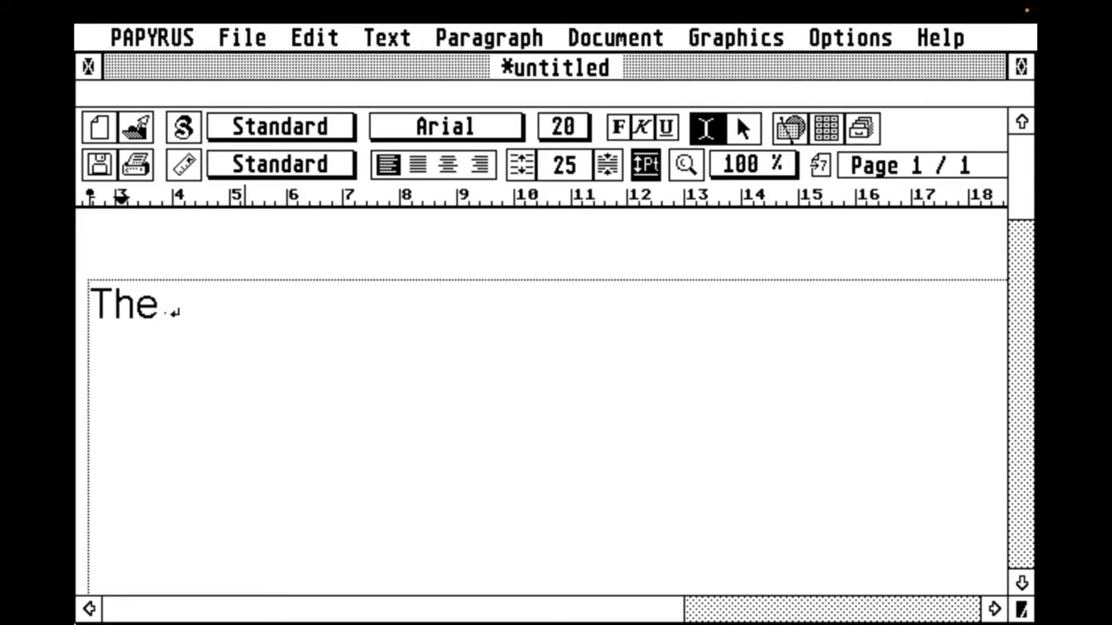
pyautogui.write('text is the same, ')
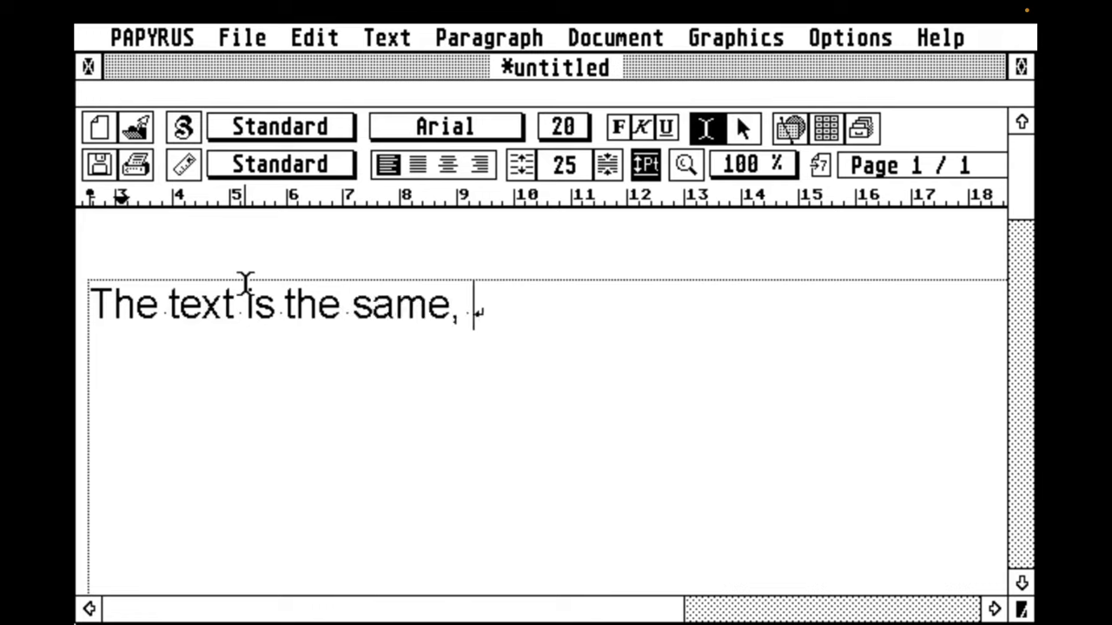
pyautogui.write('apearance')
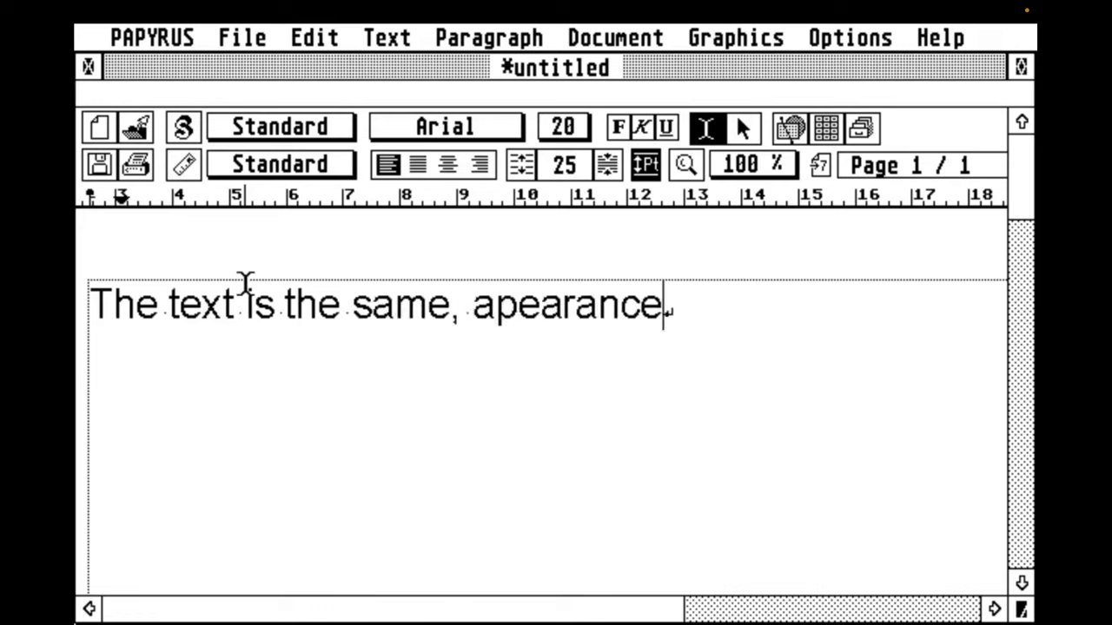
pyautogui.write(' may differ')
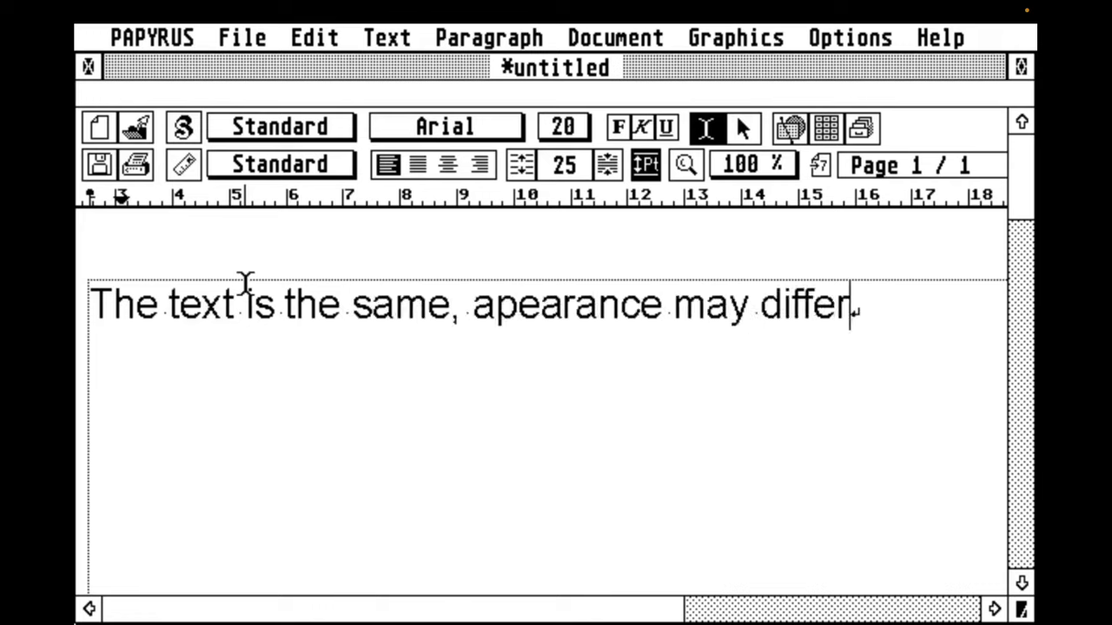
# Change the font of the whole sentence to Lucida Blackletter.
pyautogui.moveTo(869, 307); pyautogui.dragTo(82, 350)
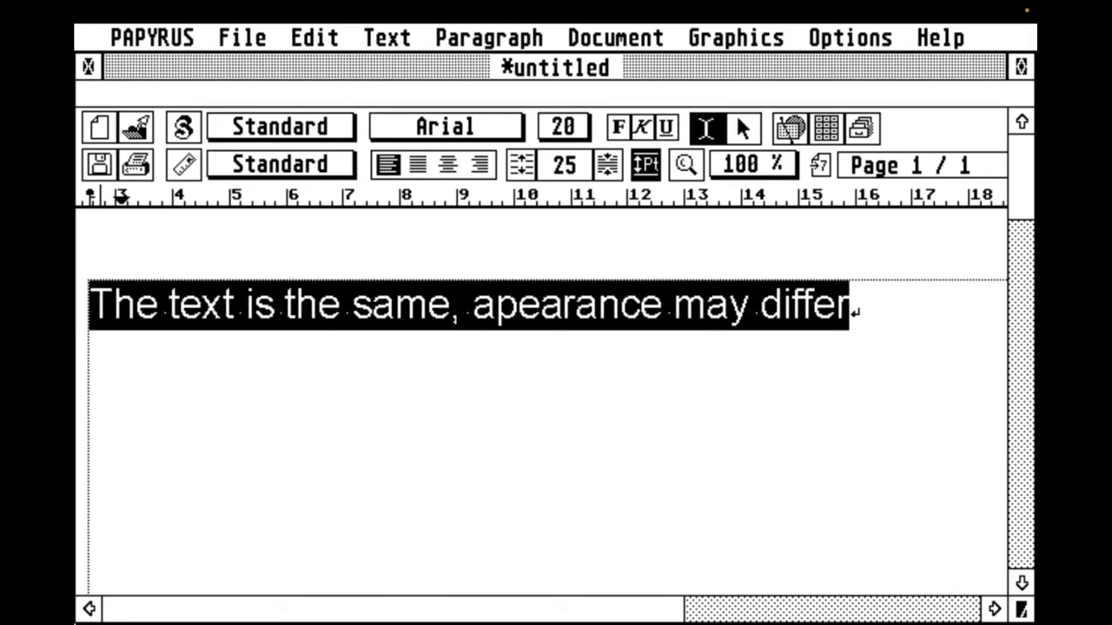
pyautogui.click(451, 128)
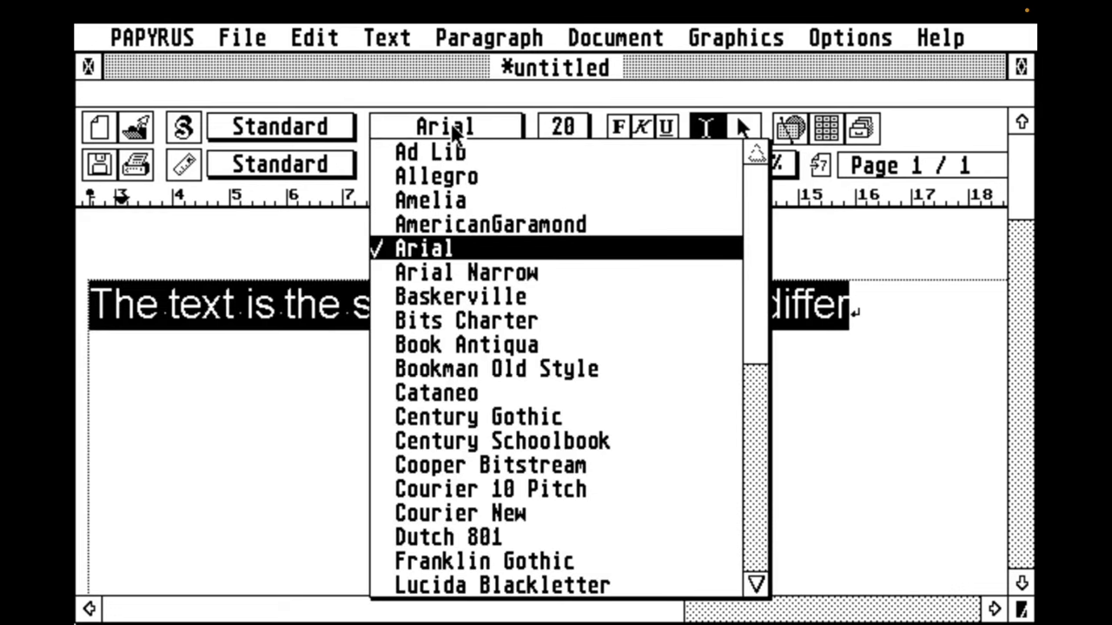
pyautogui.click(616, 585)
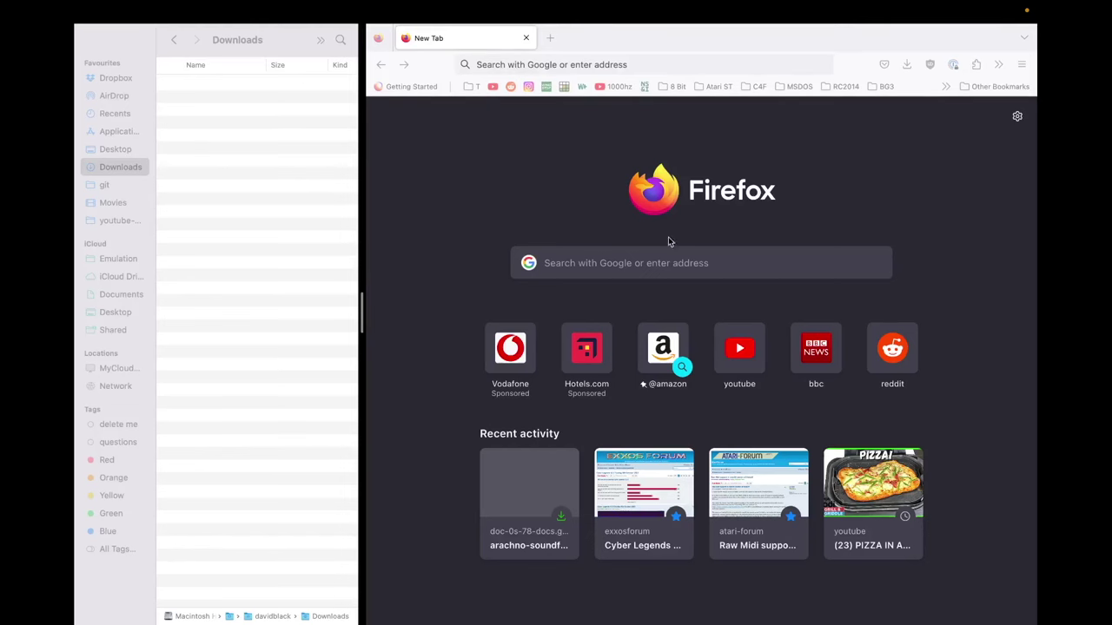
# Search the web in Firefox for "aracno sound font".
pyautogui.click(613, 262)
pyautogui.click(613, 263)
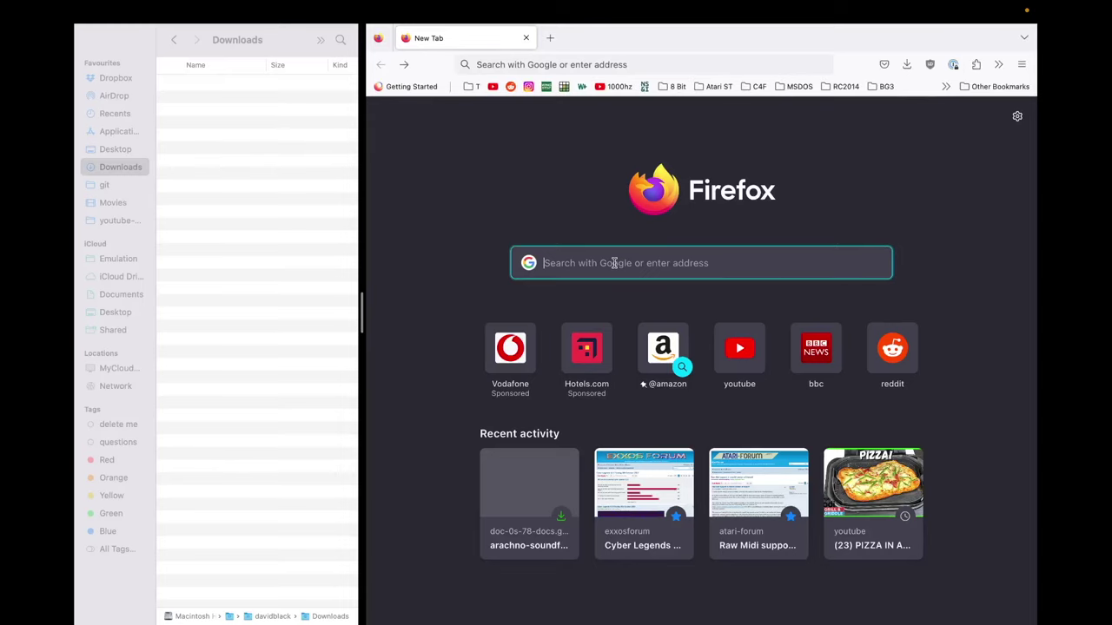
pyautogui.write('arac')
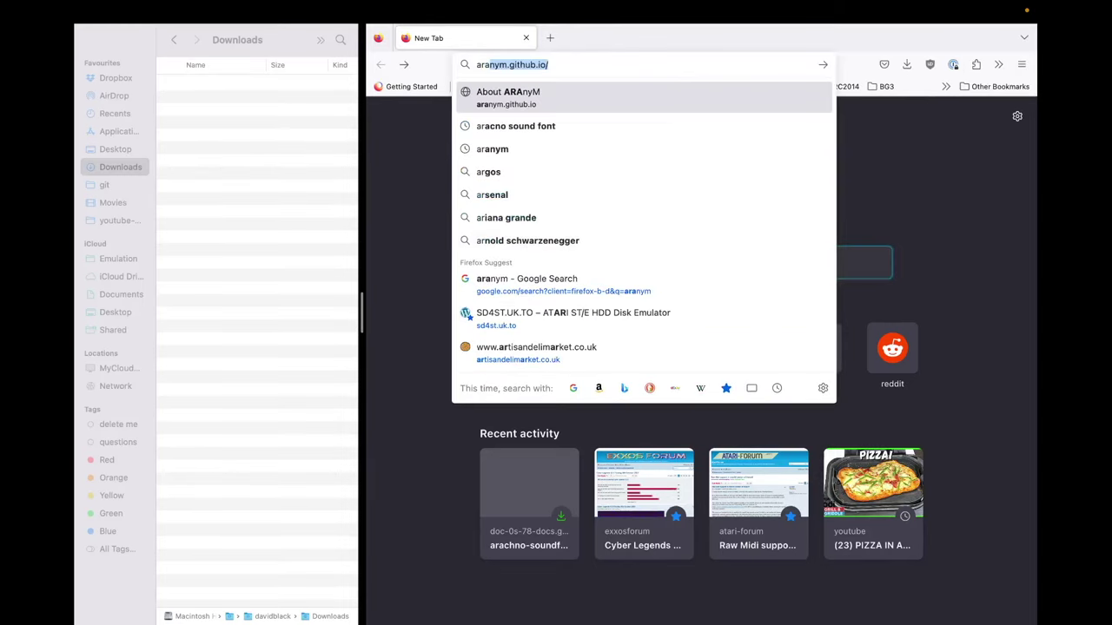
pyautogui.press('Down')
pyautogui.press('Return')
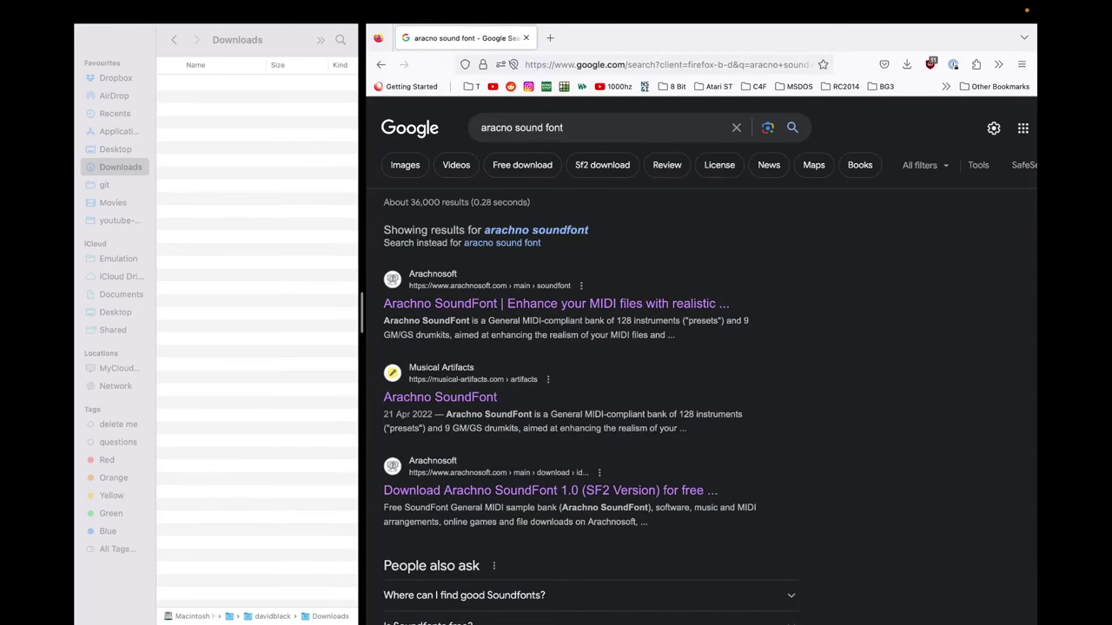
# Download the plain SF2 version of Arachno SoundFont from the Arachnosoft site using its Google Drive mirror.
pyautogui.click(632, 307)
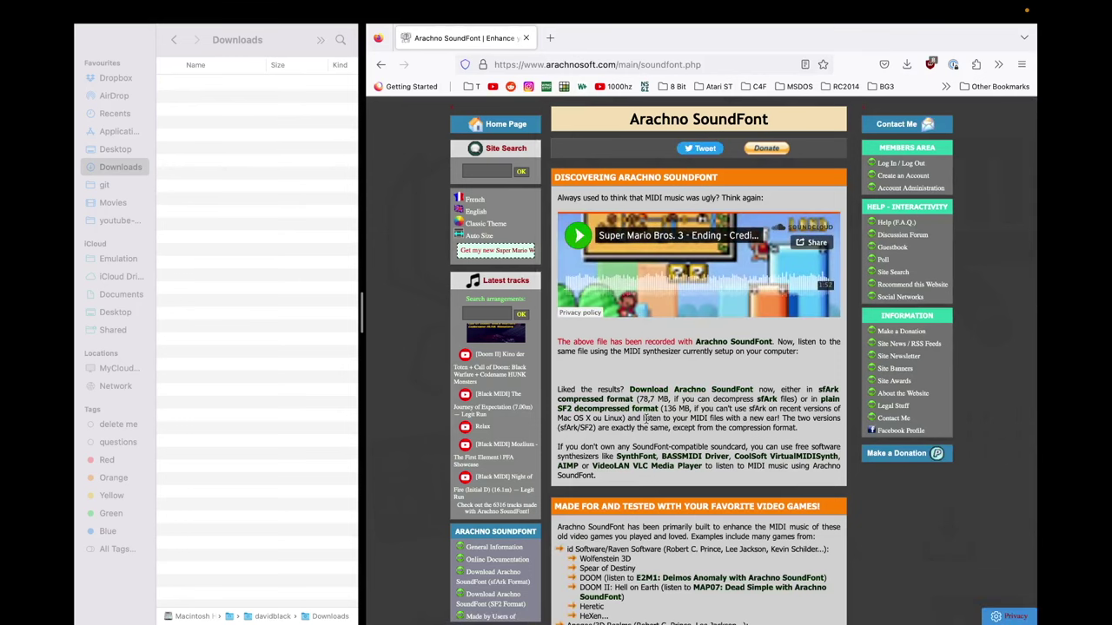
pyautogui.click(647, 408)
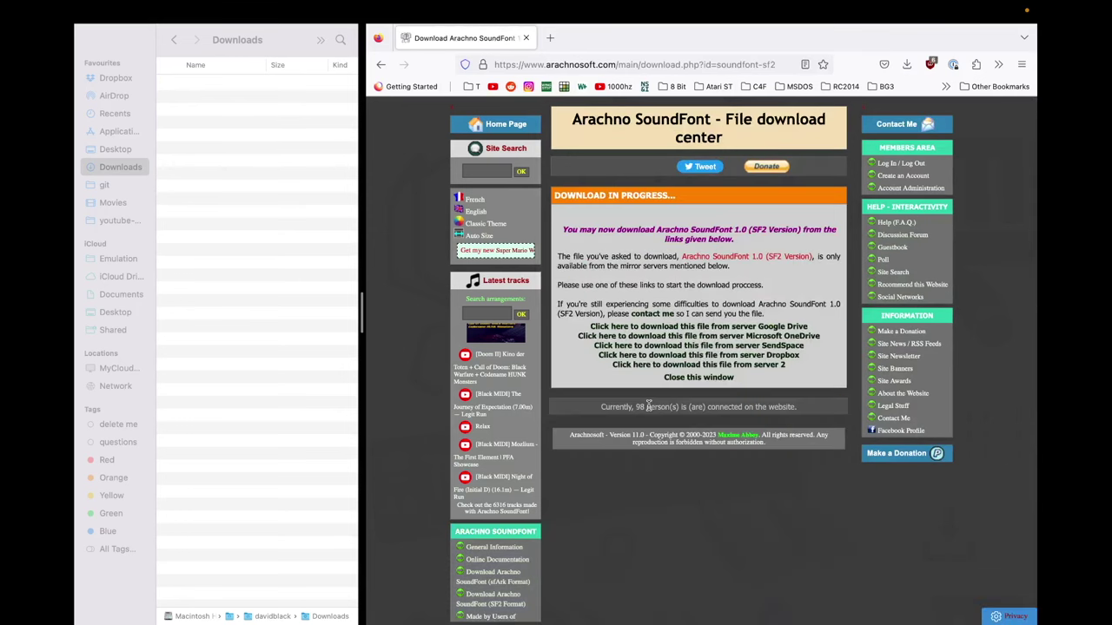
pyautogui.click(707, 327)
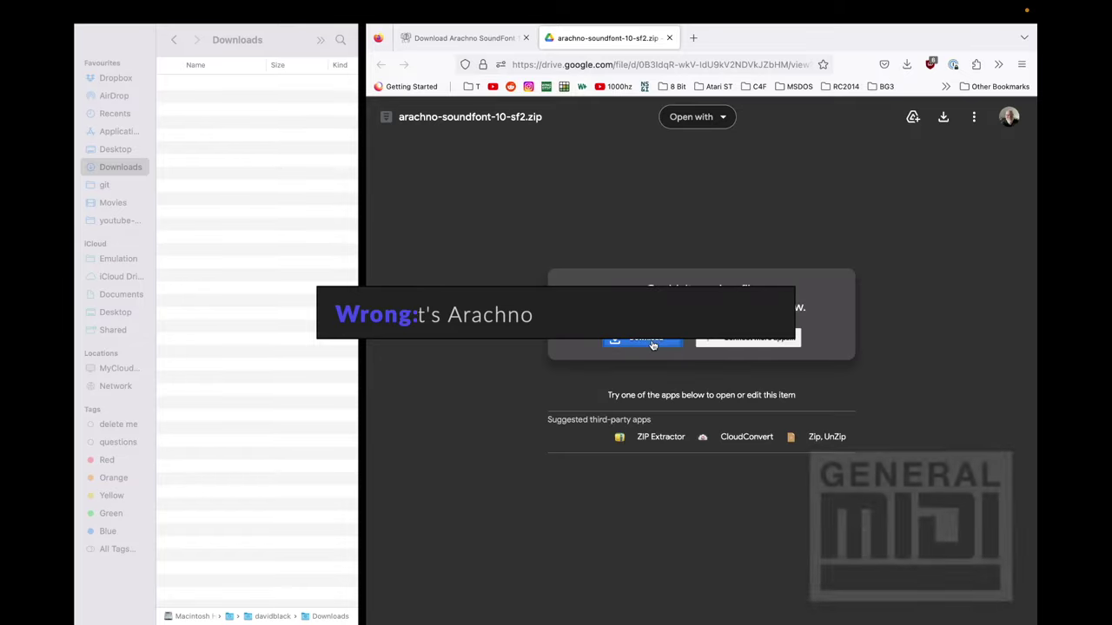
pyautogui.click(647, 342)
pyautogui.click(599, 202)
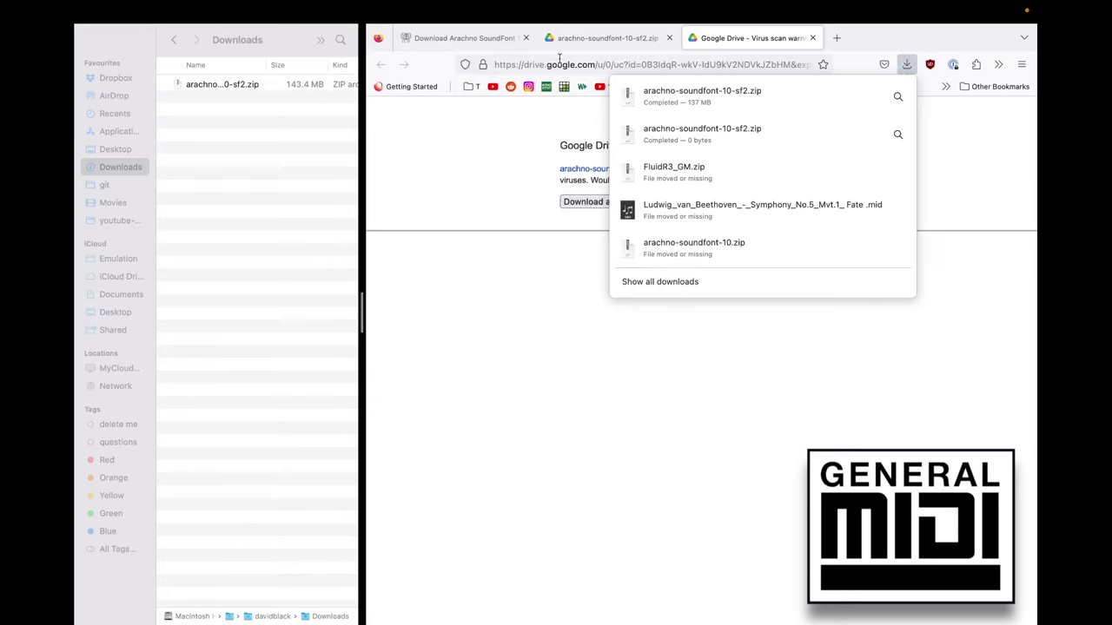
# Go to google.com and search for "fluid release 3 general midi font".
pyautogui.click(579, 69)
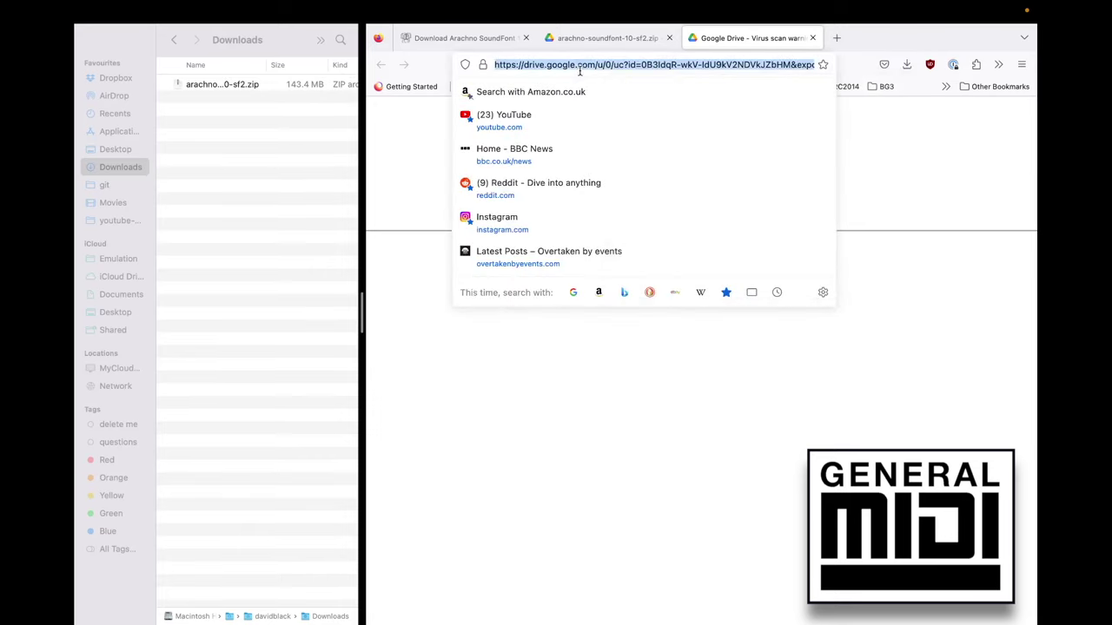
pyautogui.write('google.com')
pyautogui.press('Return')
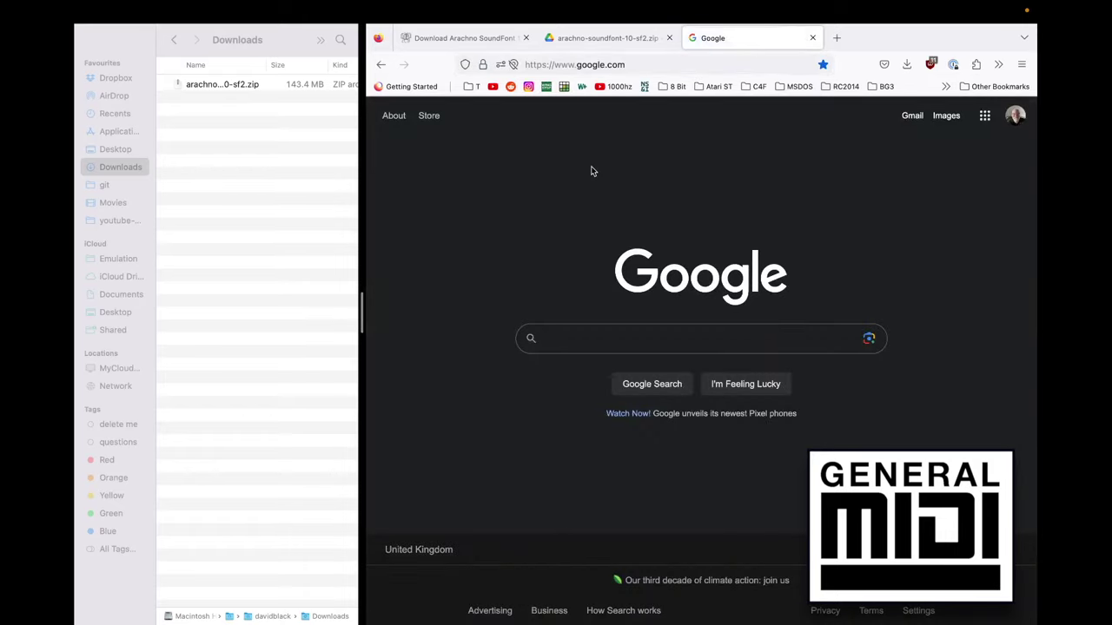
pyautogui.write('fluid')
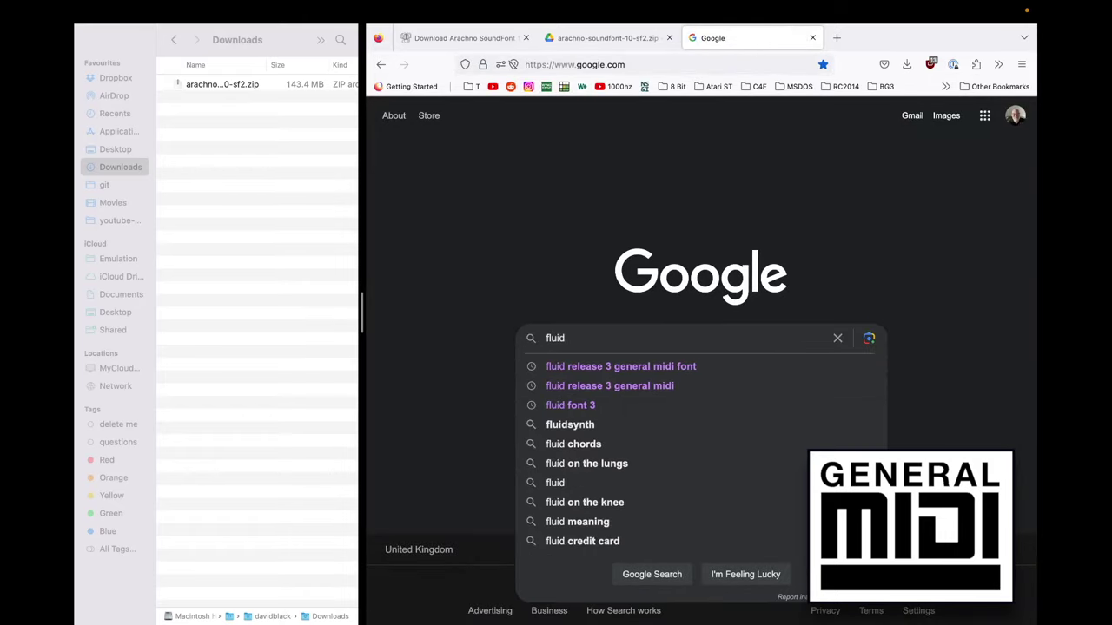
pyautogui.press('Down')
pyautogui.press('Return')
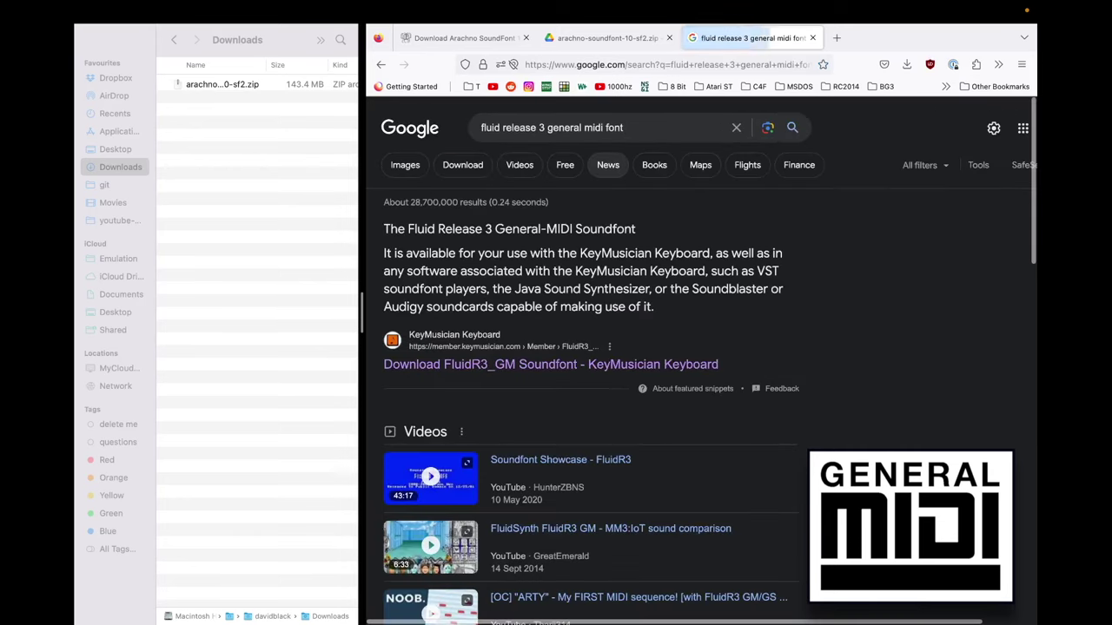
# Download the FluidR3_GM soundfont from the KeyMusician Keyboard page and dismiss the downloads list.
pyautogui.click(546, 365)
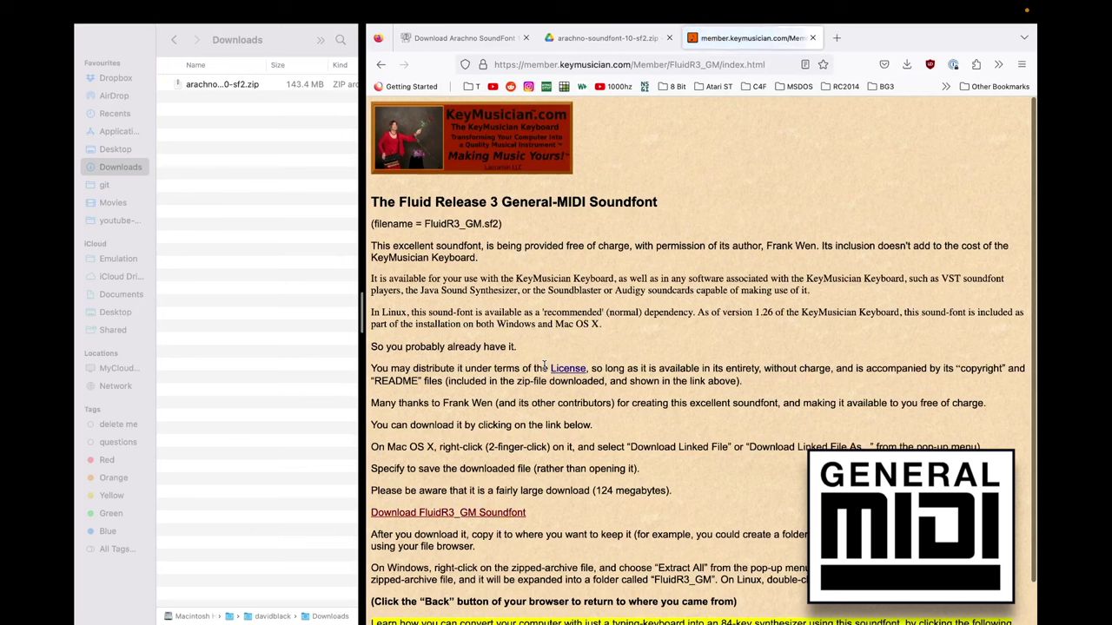
pyautogui.click(492, 517)
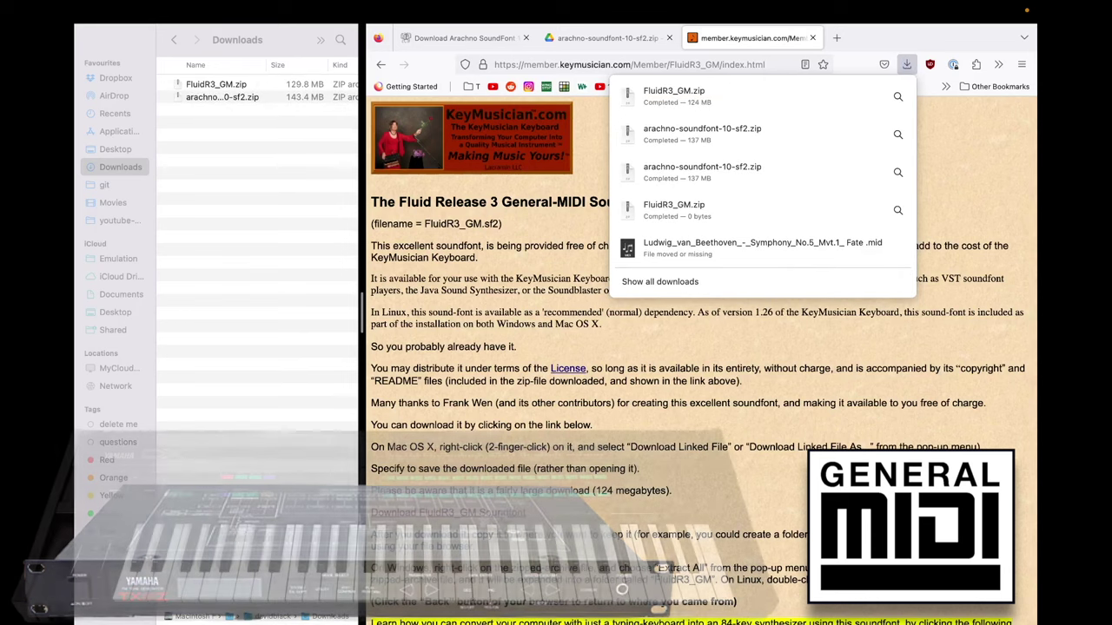
pyautogui.click(508, 380)
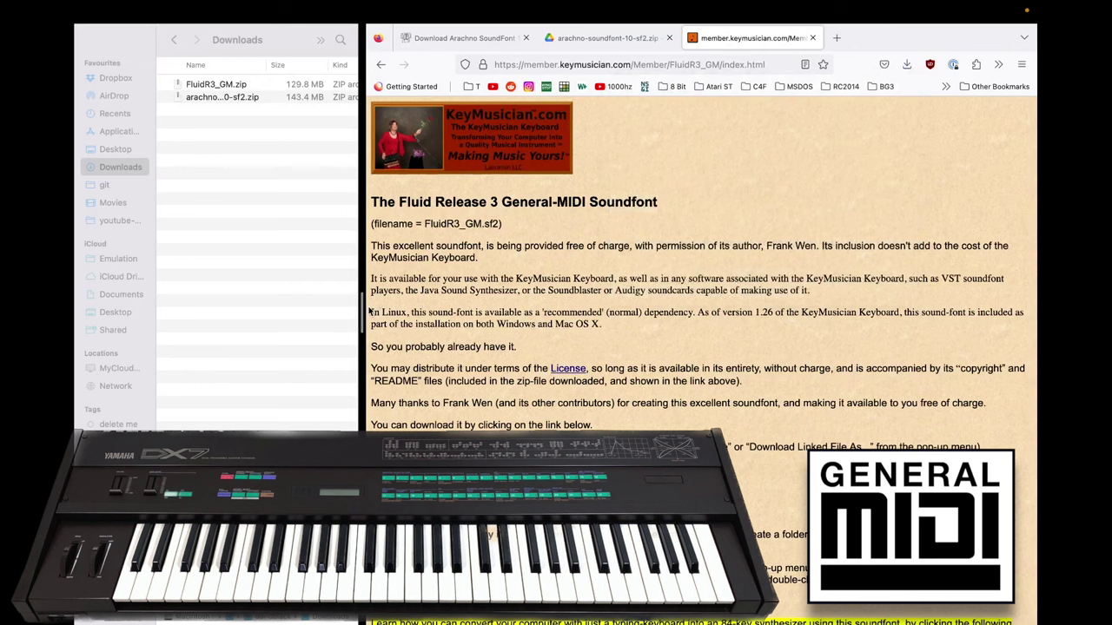
# Extract the arachno-soundfont-10-sf2.zip and FluidR3_GM.zip archives in the Finder Downloads folder.
pyautogui.click(403, 35)
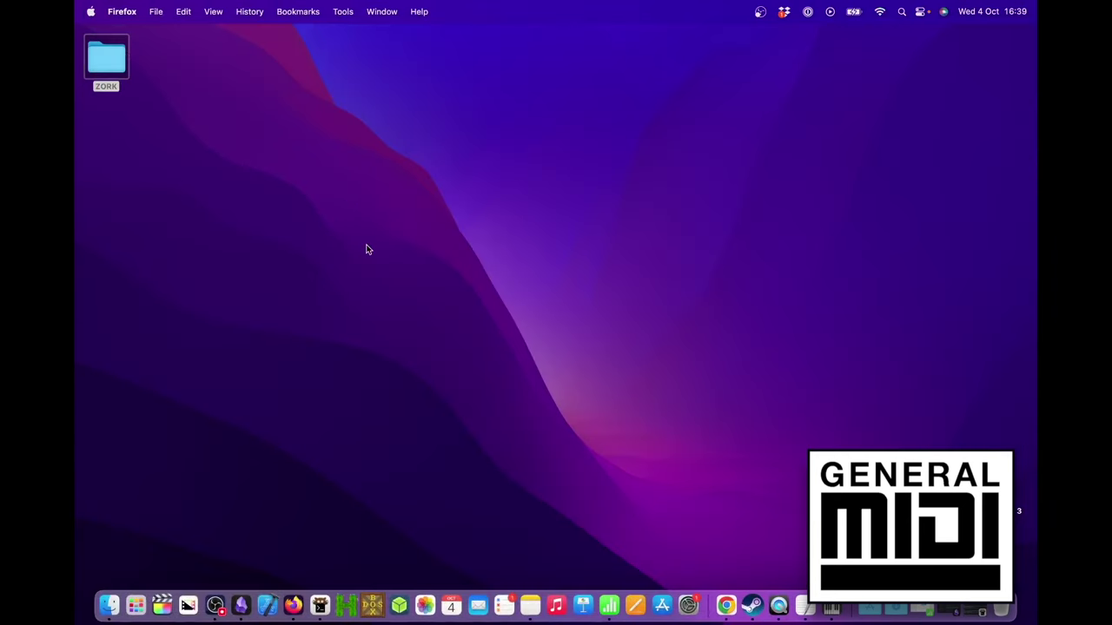
pyautogui.click(365, 248)
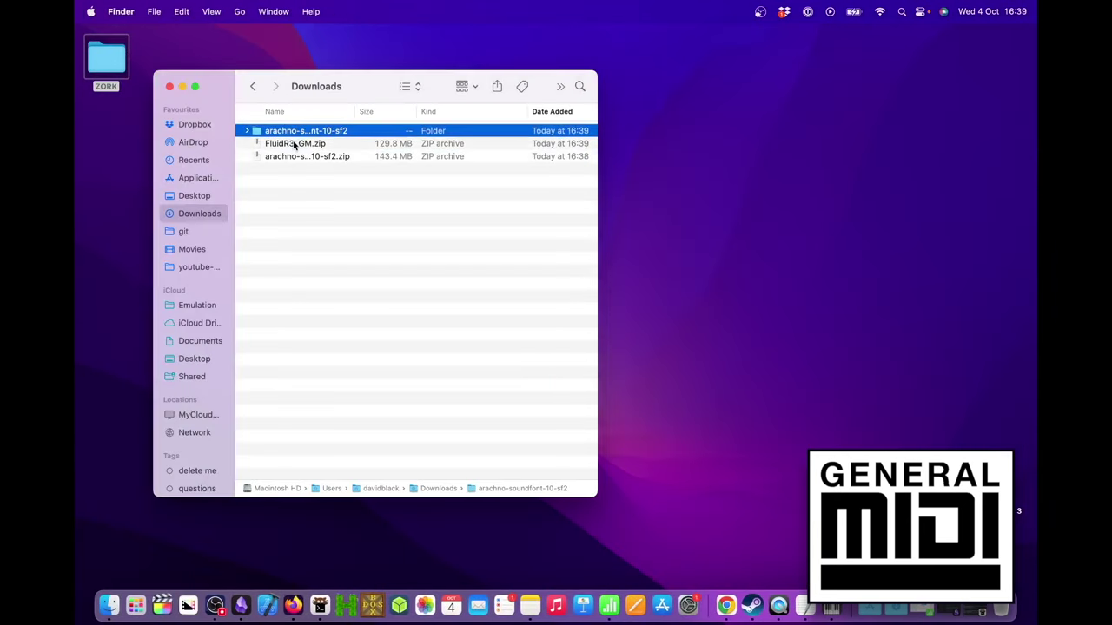
pyautogui.doubleClick(294, 145)
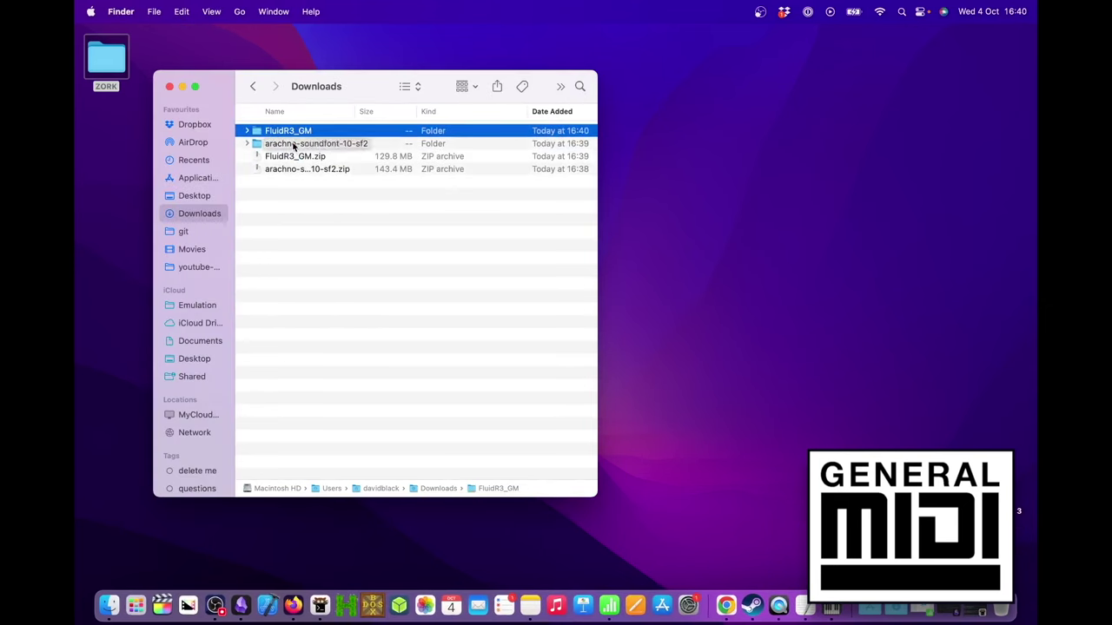
# Select both extracted soundfont folders, examine the Sound Fonts folder inside Emulation's Music folder, and close the Finder window.
pyautogui.keyDown('super'); pyautogui.click(293, 143); pyautogui.keyUp('super')
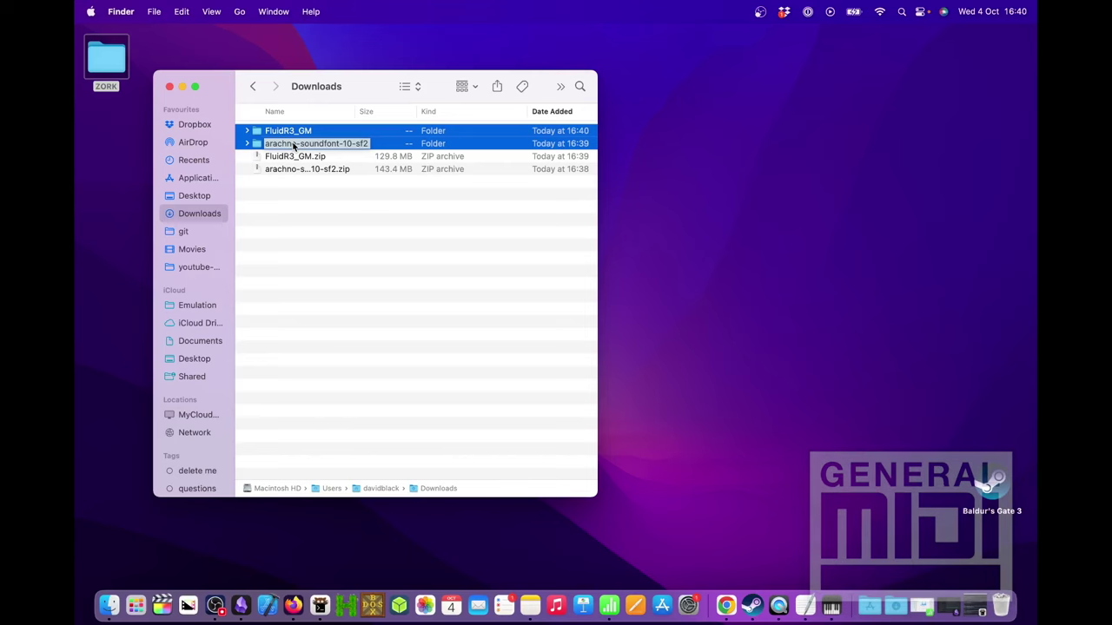
pyautogui.press('Return')
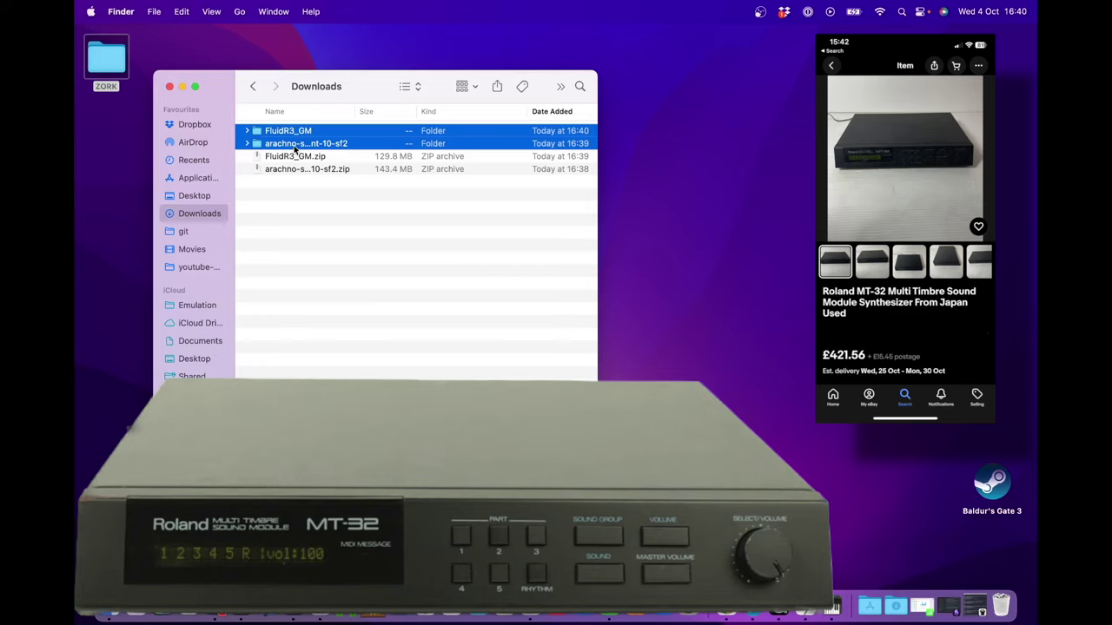
pyautogui.click(195, 306)
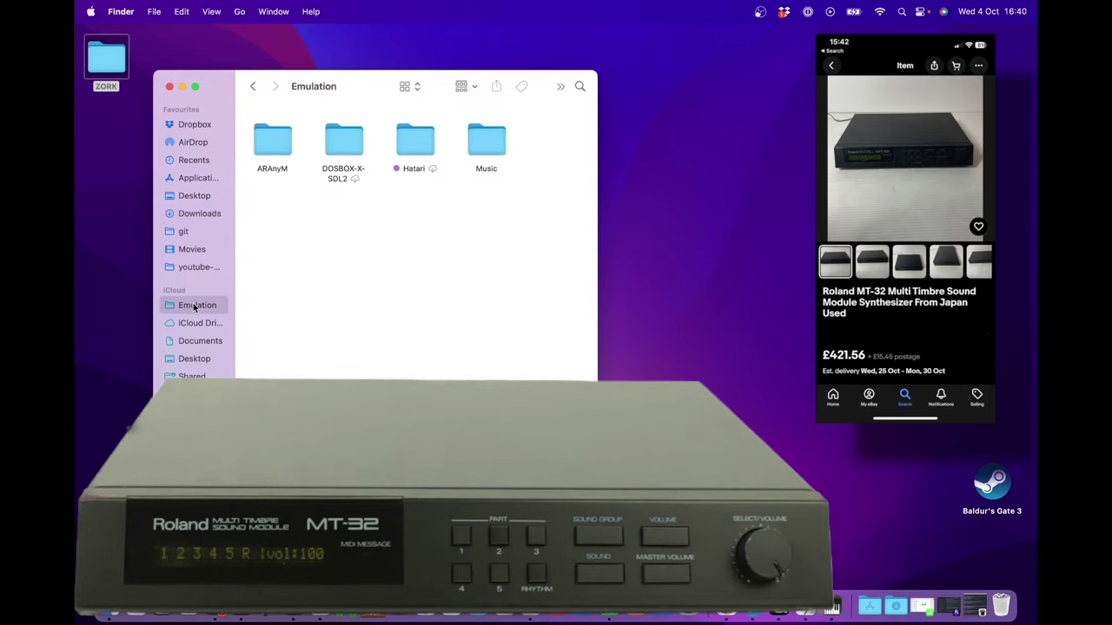
pyautogui.click(484, 146)
pyautogui.doubleClick(483, 145)
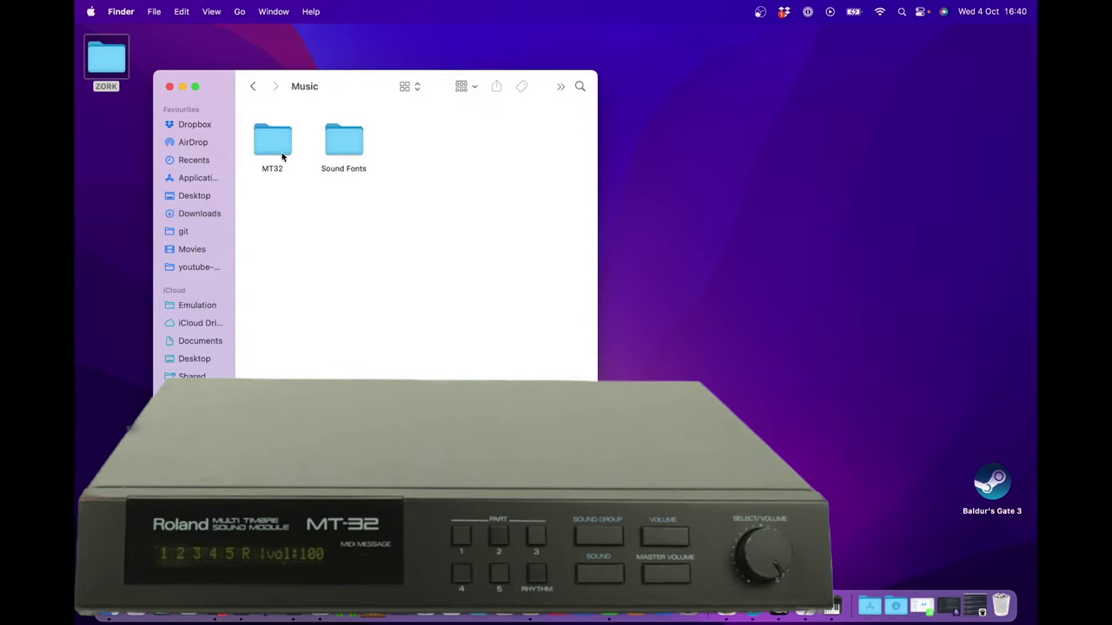
pyautogui.doubleClick(360, 147)
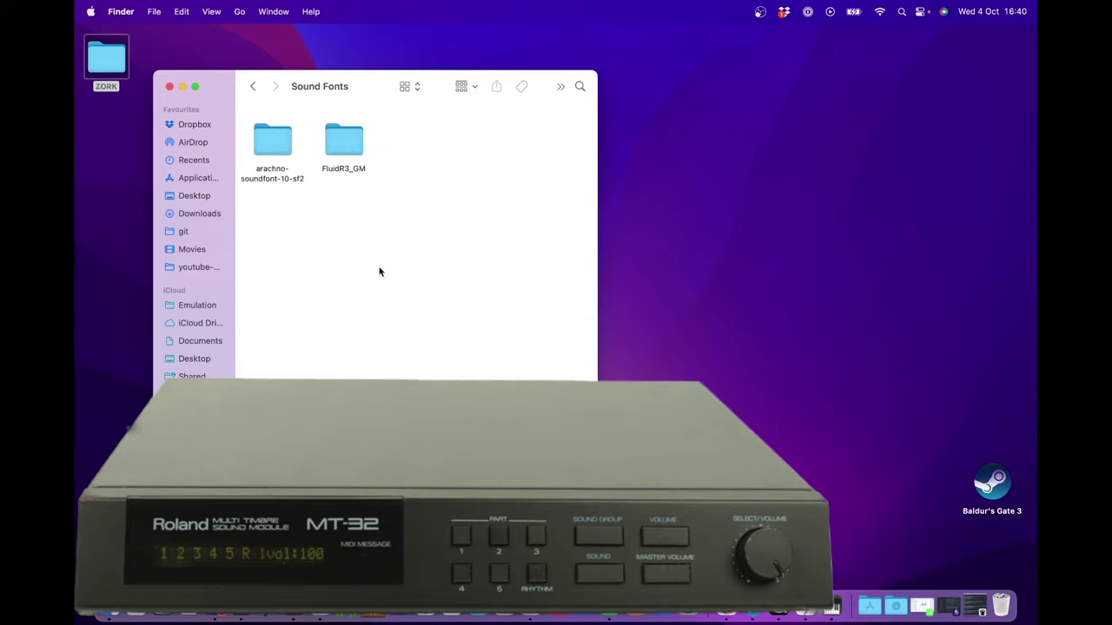
pyautogui.click(169, 86)
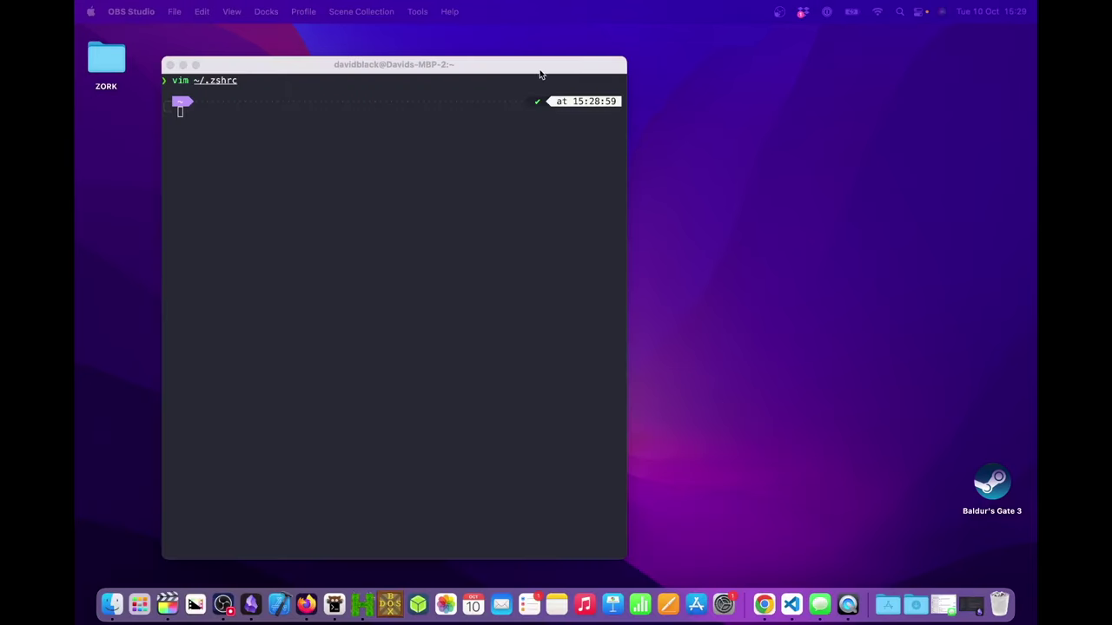
# Open the ~/.zshrc file in vim from the kitty terminal.
pyautogui.click(483, 68)
pyautogui.press('Up')
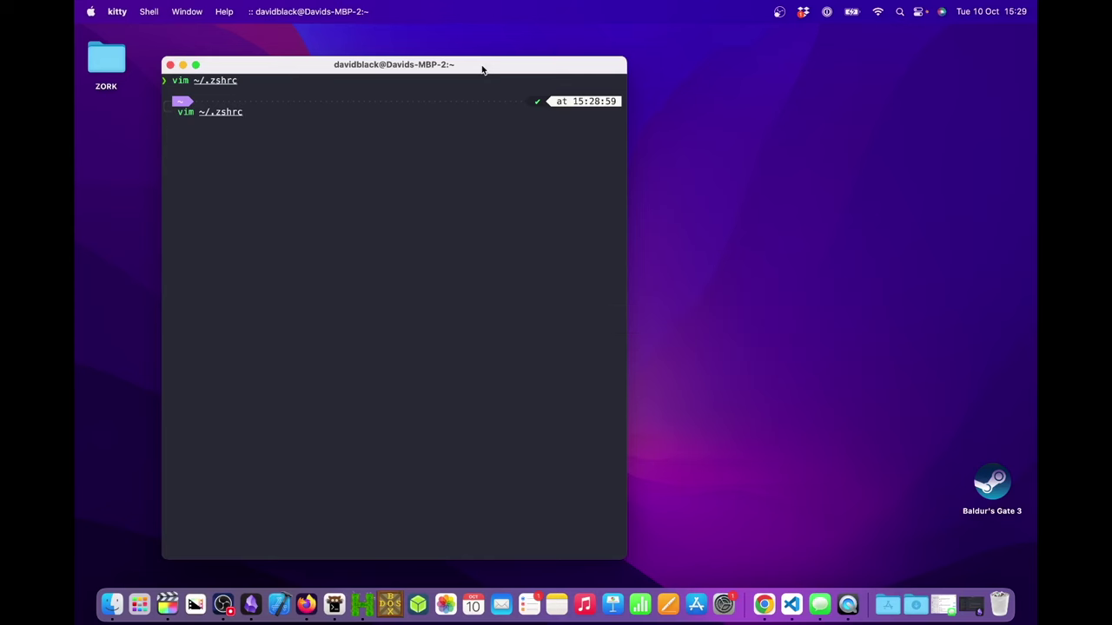
pyautogui.press('Return')
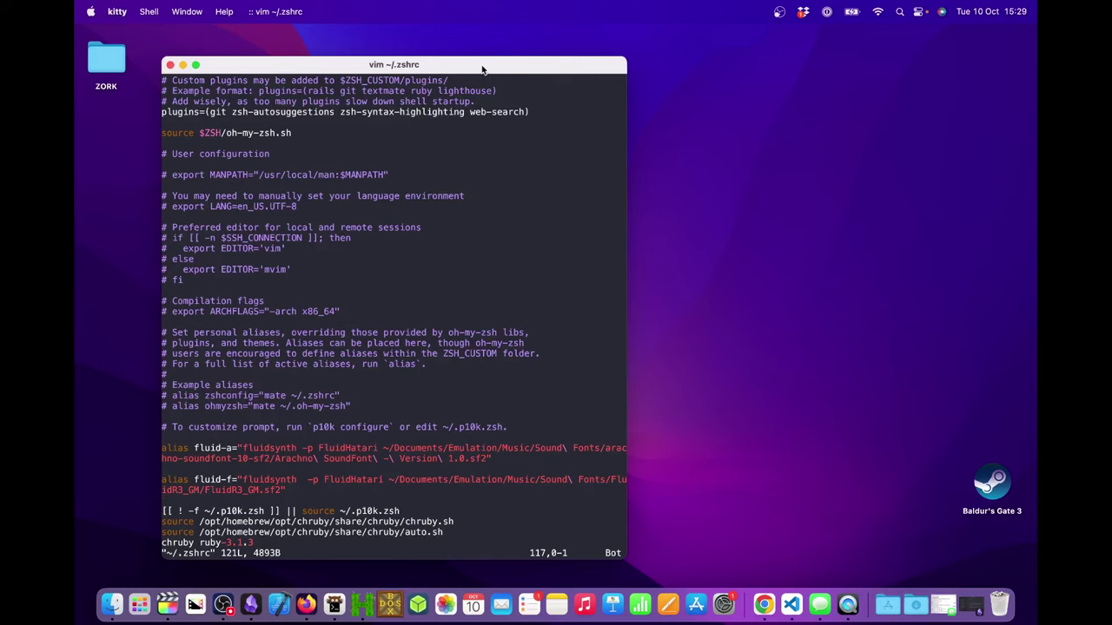
# Examine the fluid-a and fluid-f aliases near the end of ~/.zshrc and quit vim without saving.
pyautogui.press('1')
pyautogui.press('2')
pyautogui.press('1')
pyautogui.hotkey('shift', 'g')
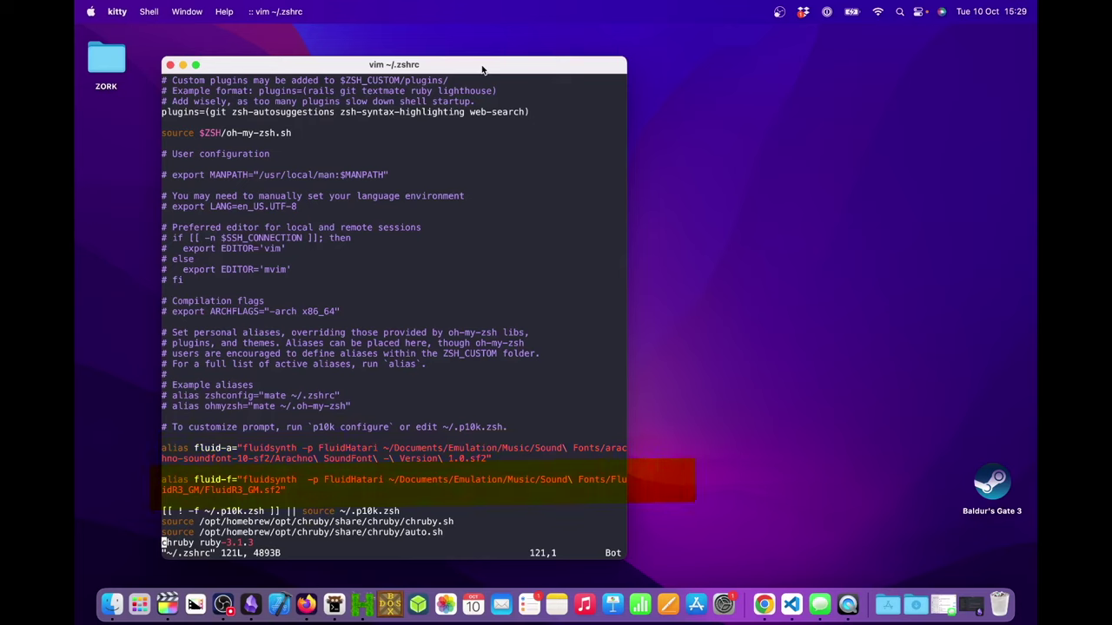
pyautogui.write(':q!')
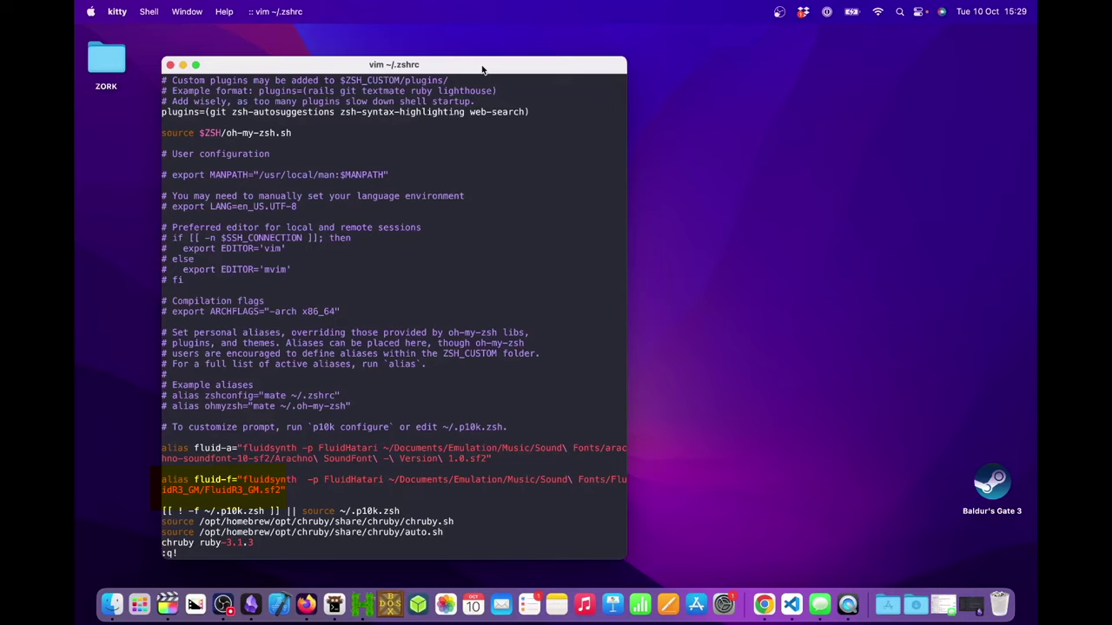
pyautogui.press('Return')
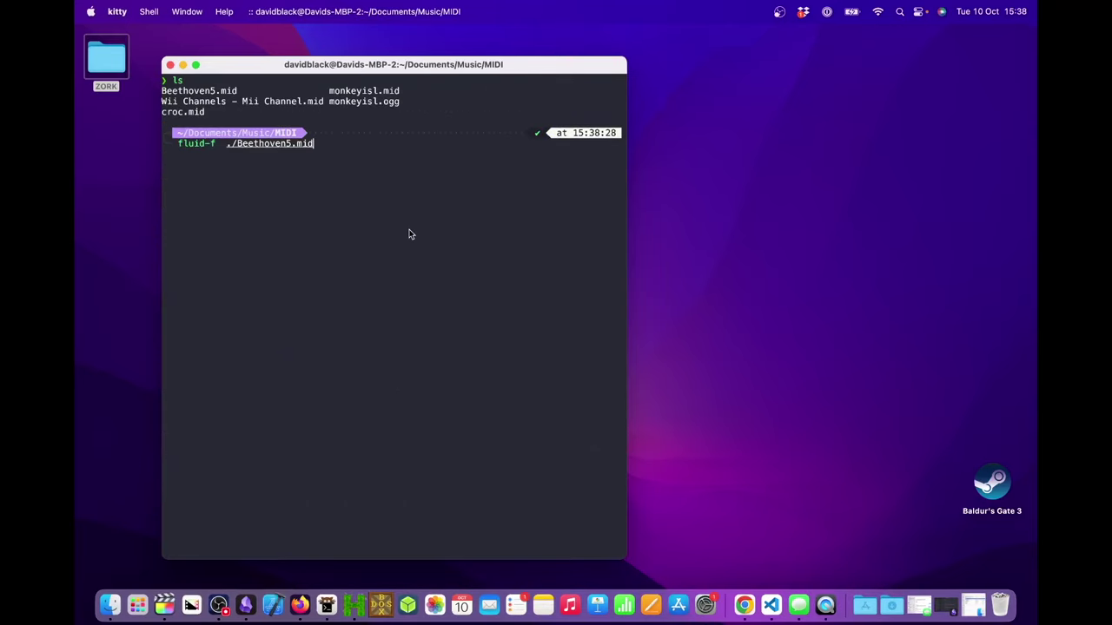
# Play ./Beethoven5.mid with the fluid-a alias at gain 0.05, quit FluidSynth, and play the same file with fluid-f.
pyautogui.write('-g 0.05 ./Beethoven5.mid')
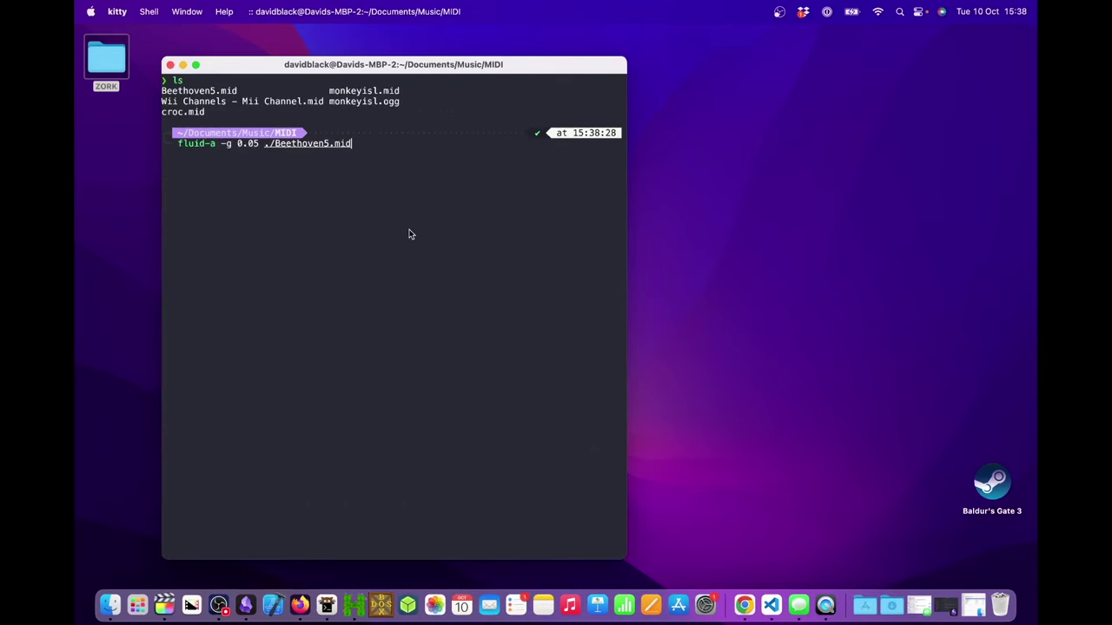
pyautogui.press('Return')
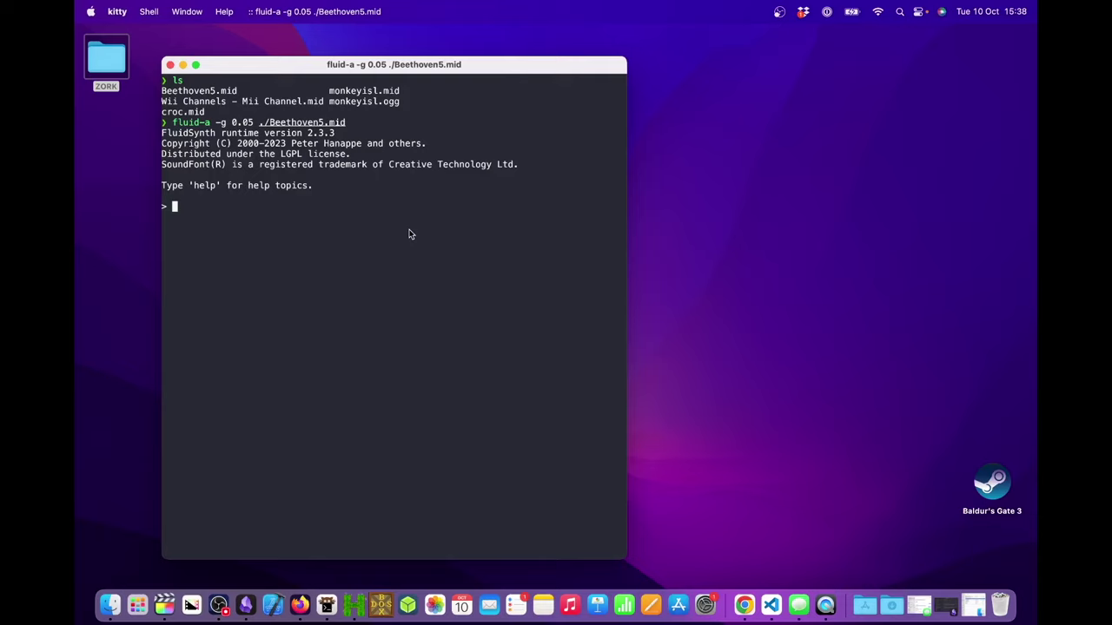
pyautogui.write('quit')
pyautogui.press('Return')
pyautogui.write('fluid-f ./Beethoven5.mid')
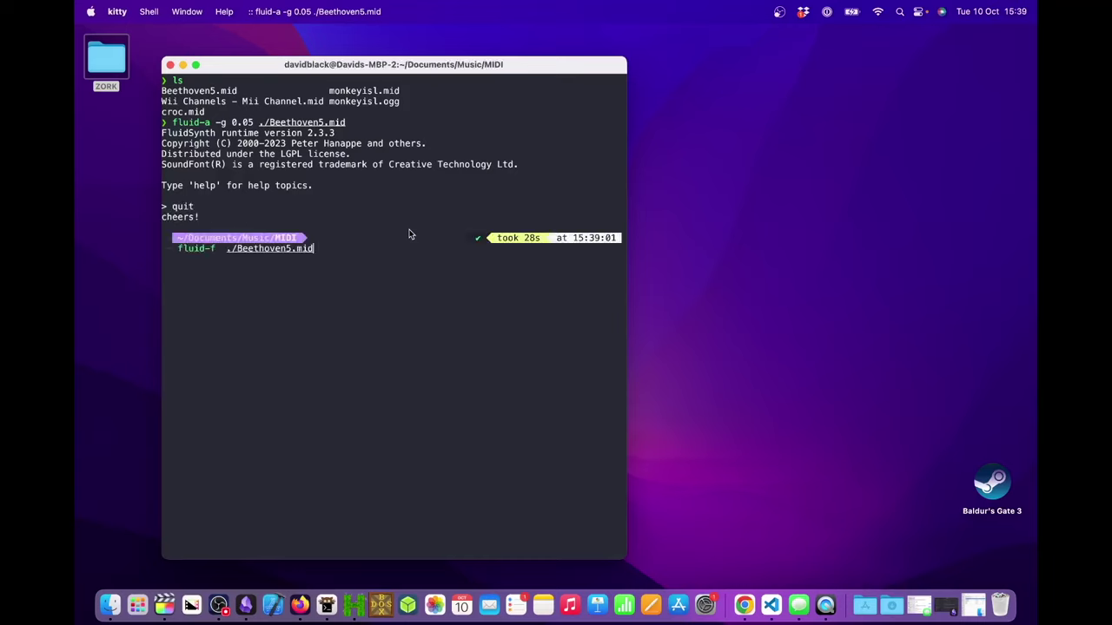
pyautogui.press('Return')
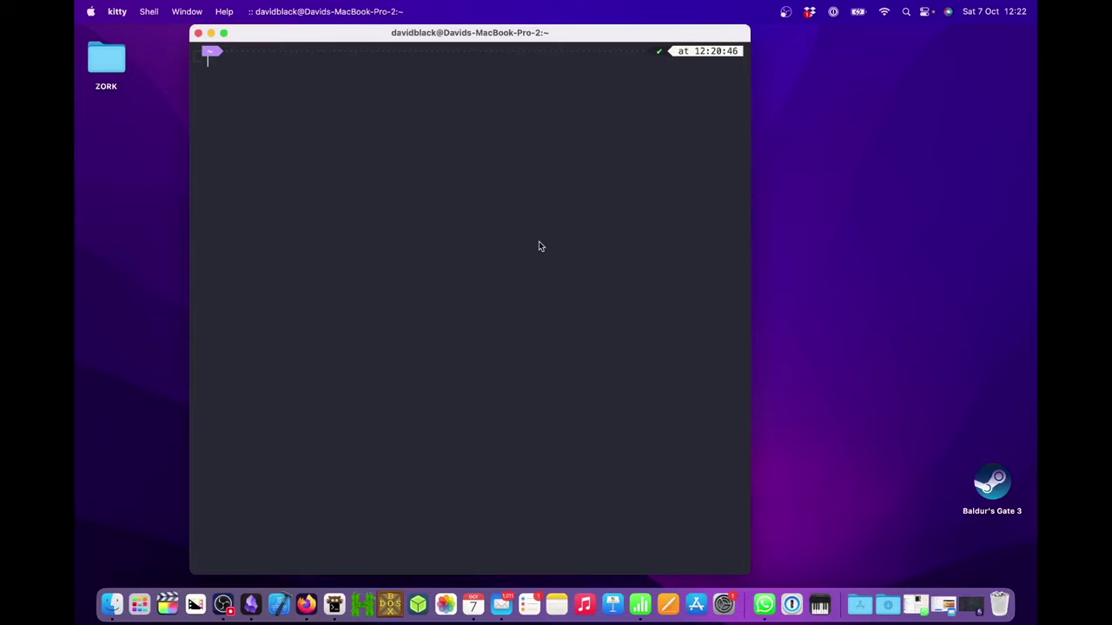
# Clear the terminal and start FluidSynth with the fluid-f alias.
pyautogui.write('clear')
pyautogui.press('Return')
pyautogui.write('fluid-f')
pyautogui.press('Return')
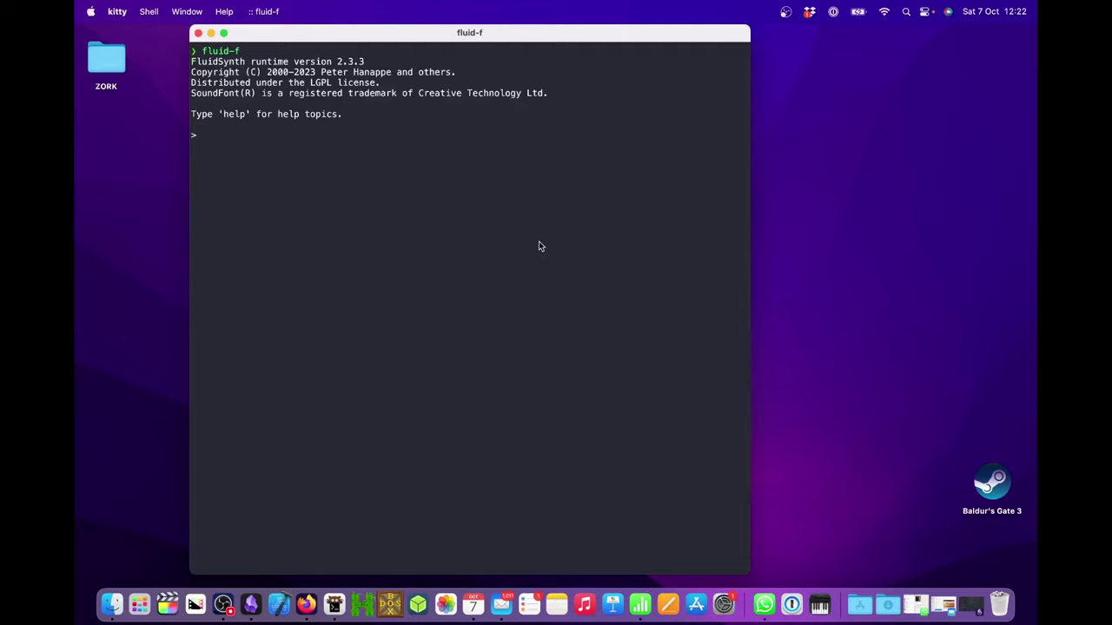
# Launch Hatari and, in its Devices setup, keep MIDI emulation enabled and set the MIDI output to the FluidSynth virtual port.
pyautogui.click(369, 608)
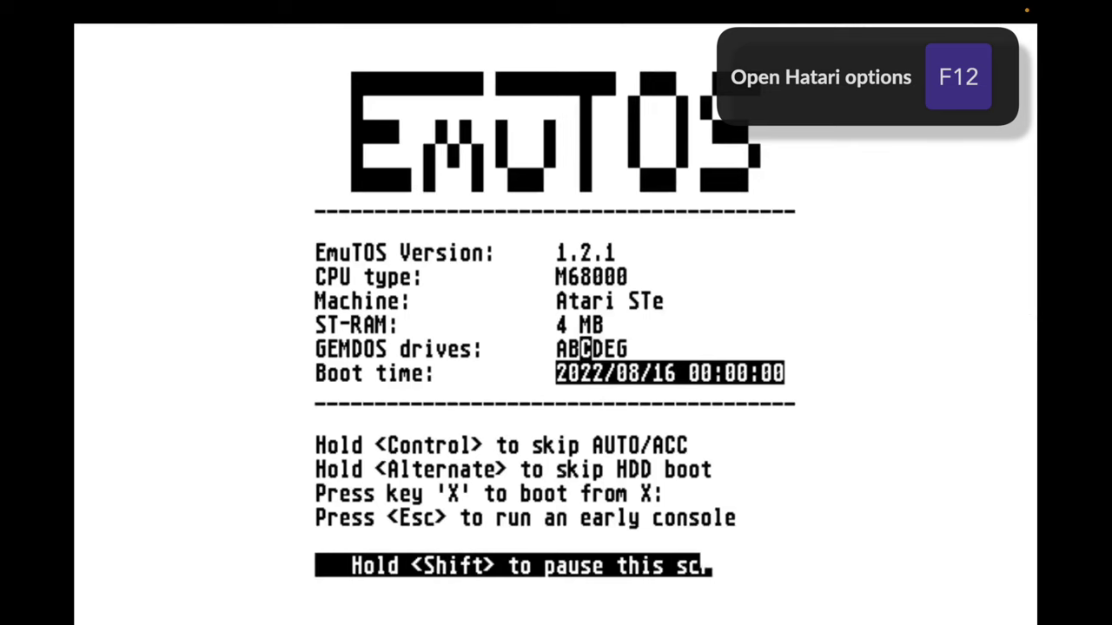
pyautogui.press('F12')
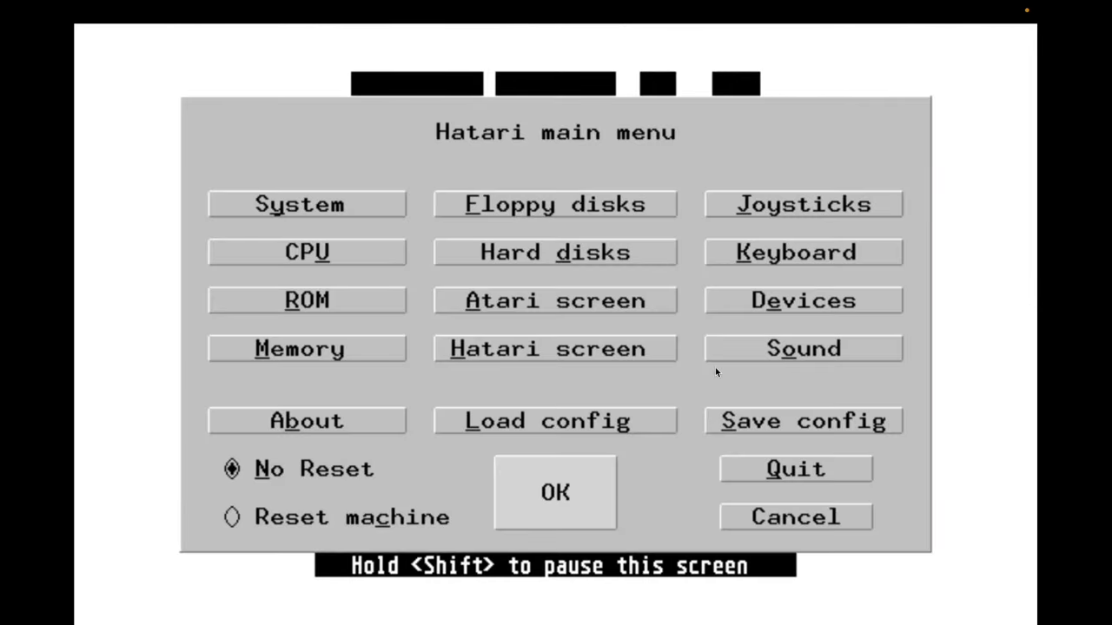
pyautogui.click(785, 318)
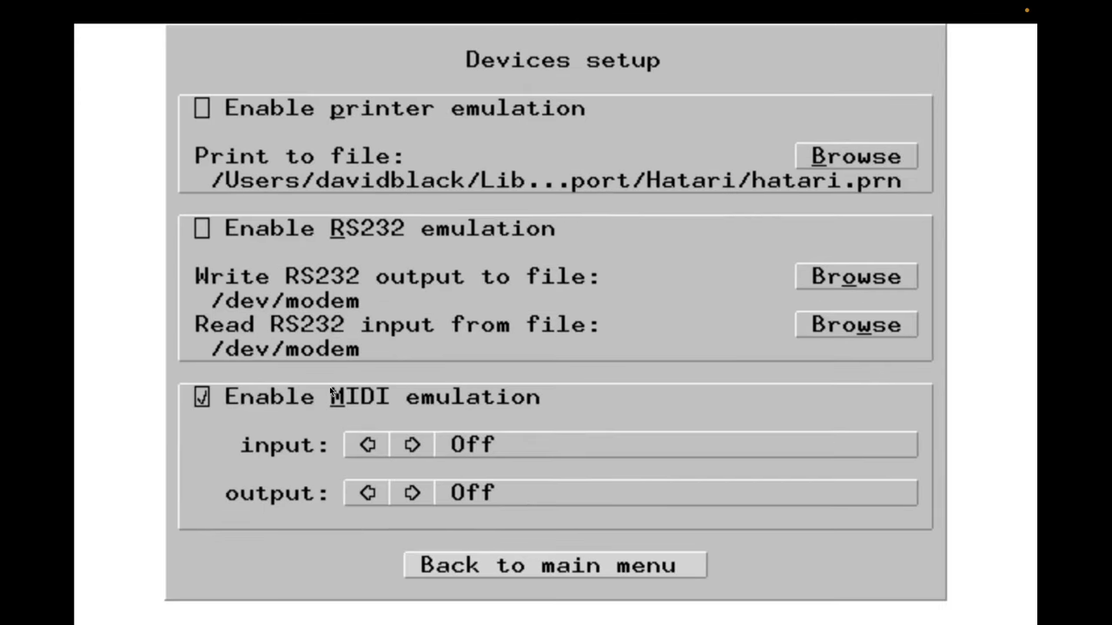
pyautogui.click(201, 399)
pyautogui.click(412, 500)
pyautogui.click(411, 501)
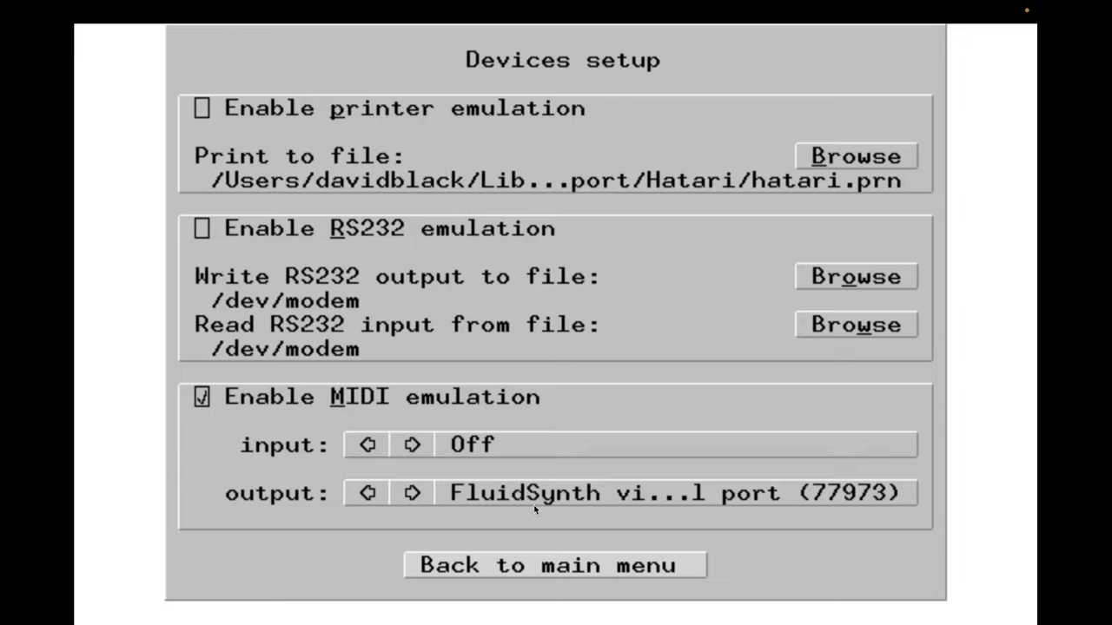
pyautogui.click(494, 567)
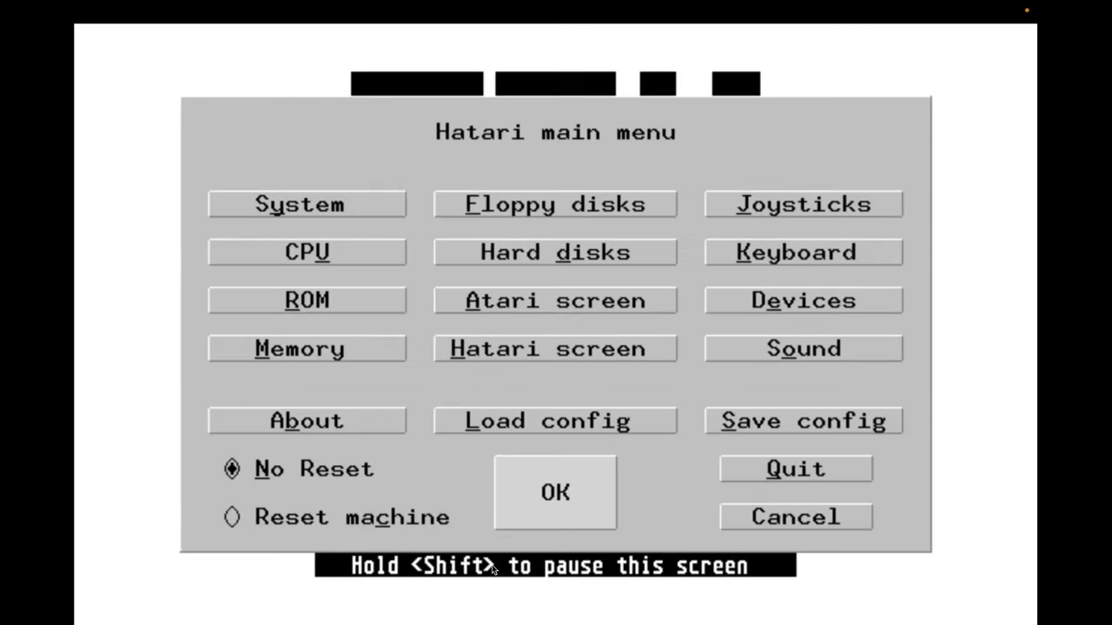
pyautogui.click(513, 498)
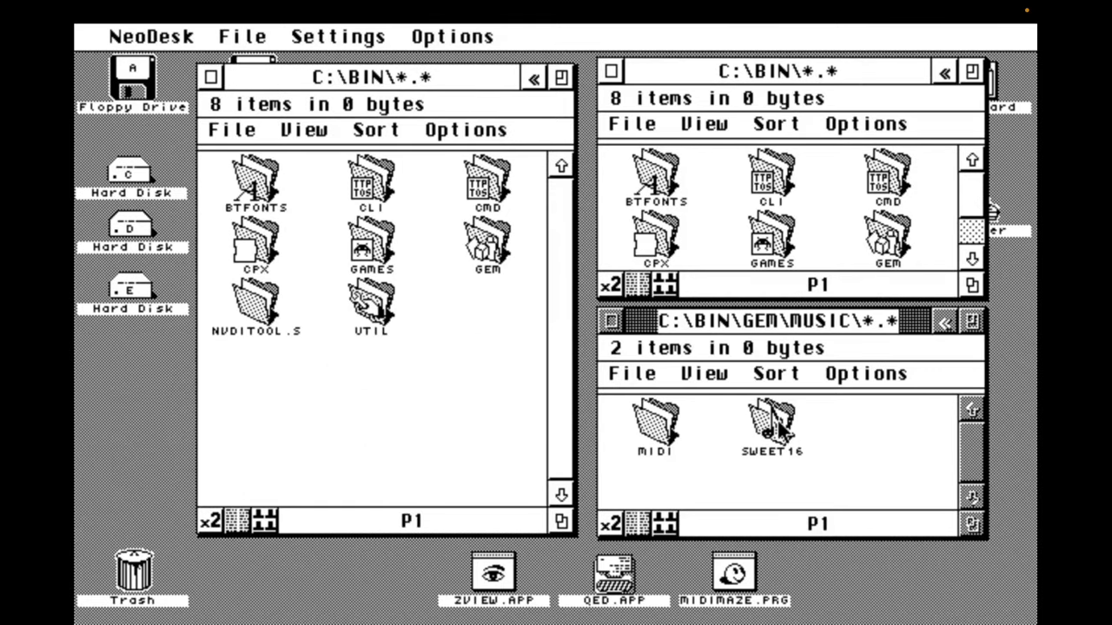
# Launch Sweet Sixteen from the SWEET16 folder, load the song DEMO_1.SNG, and play it.
pyautogui.doubleClick(773, 424)
pyautogui.scroll(-1, 817, 457)
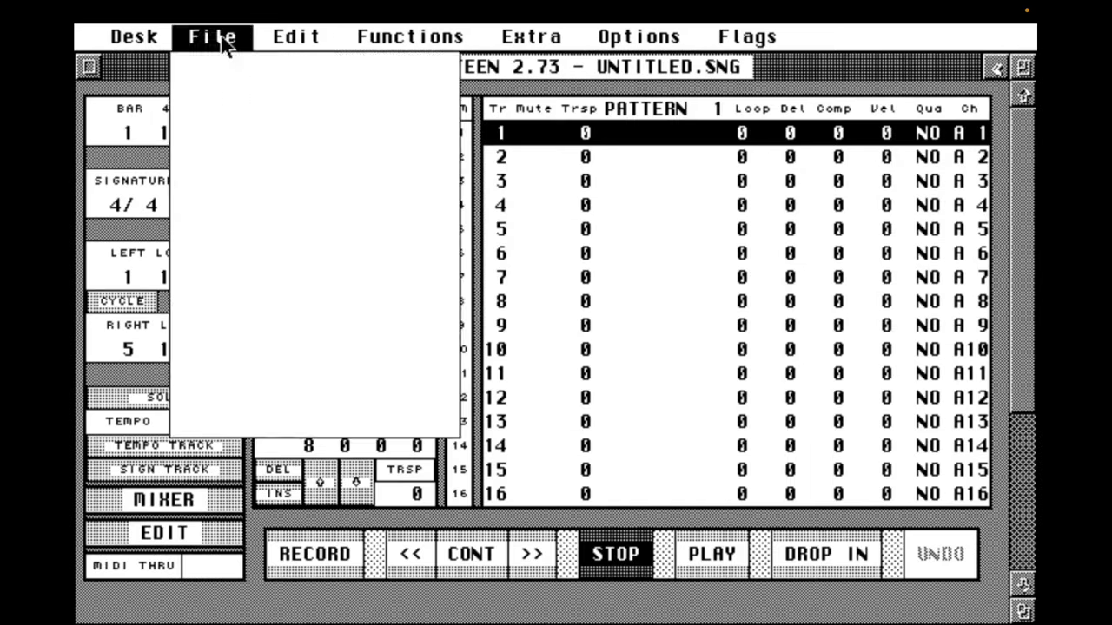
pyautogui.click(235, 65)
pyautogui.doubleClick(430, 298)
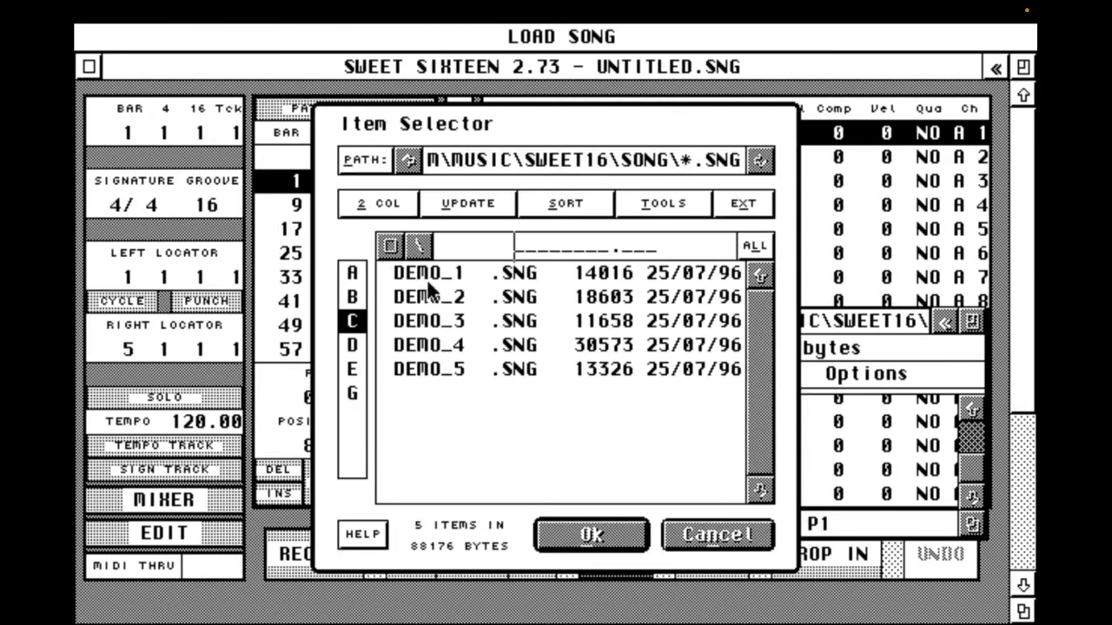
pyautogui.click(430, 273)
pyautogui.click(577, 534)
pyautogui.click(718, 556)
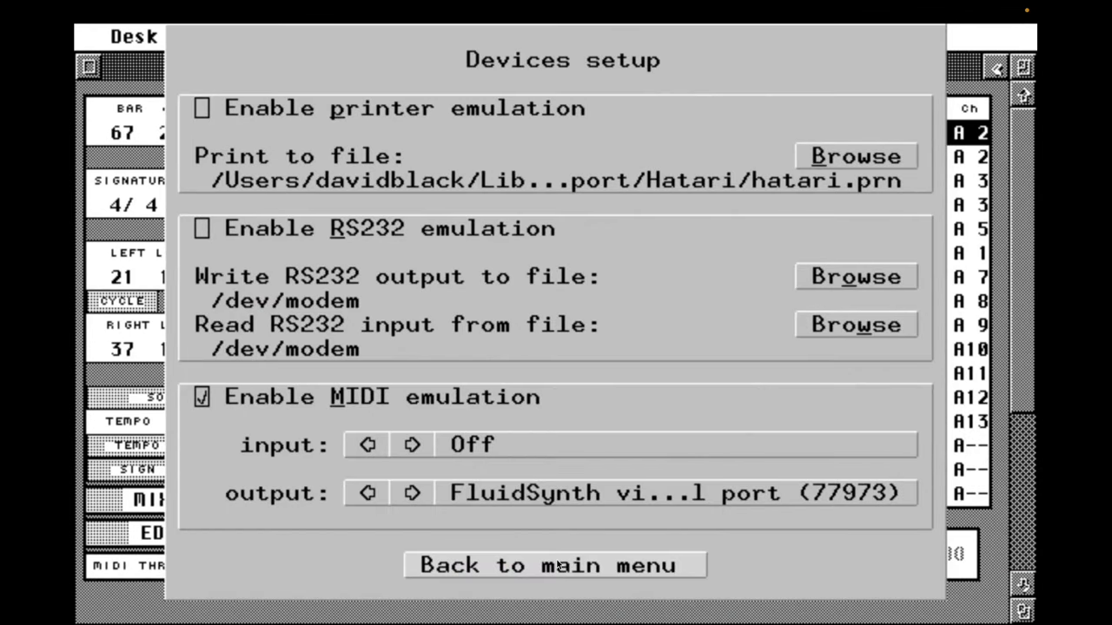
# Leave Hatari's Devices setup for the main menu and dismiss the Hatari problem report without reopening the emulator.
pyautogui.click(560, 565)
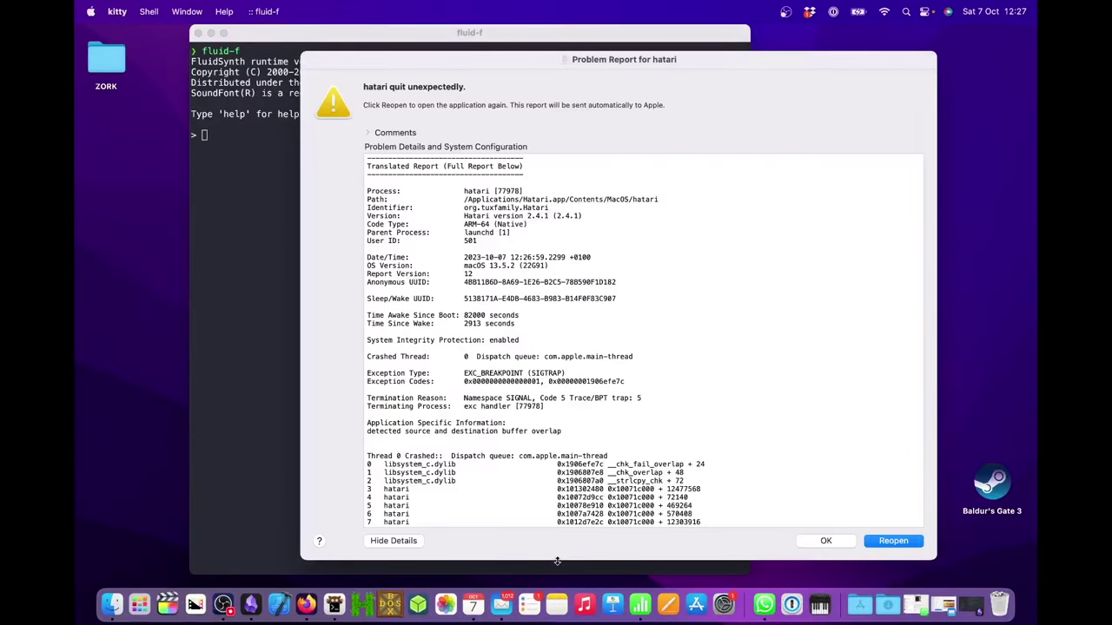
pyautogui.click(825, 541)
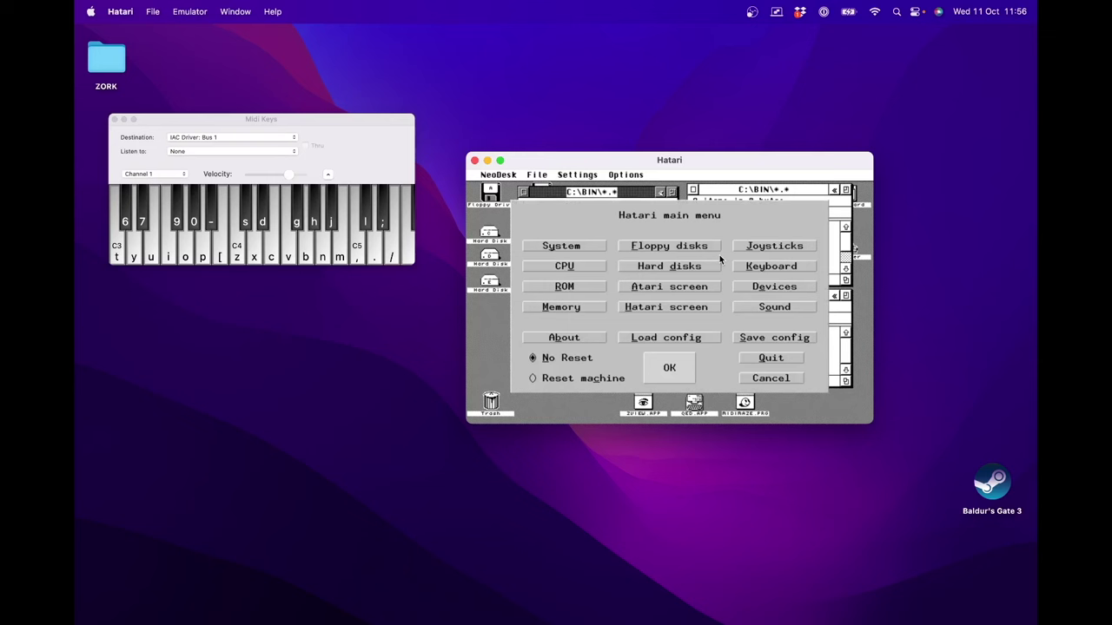
# Open Hatari's Devices setup and cycle the MIDI input to the next source.
pyautogui.click(771, 287)
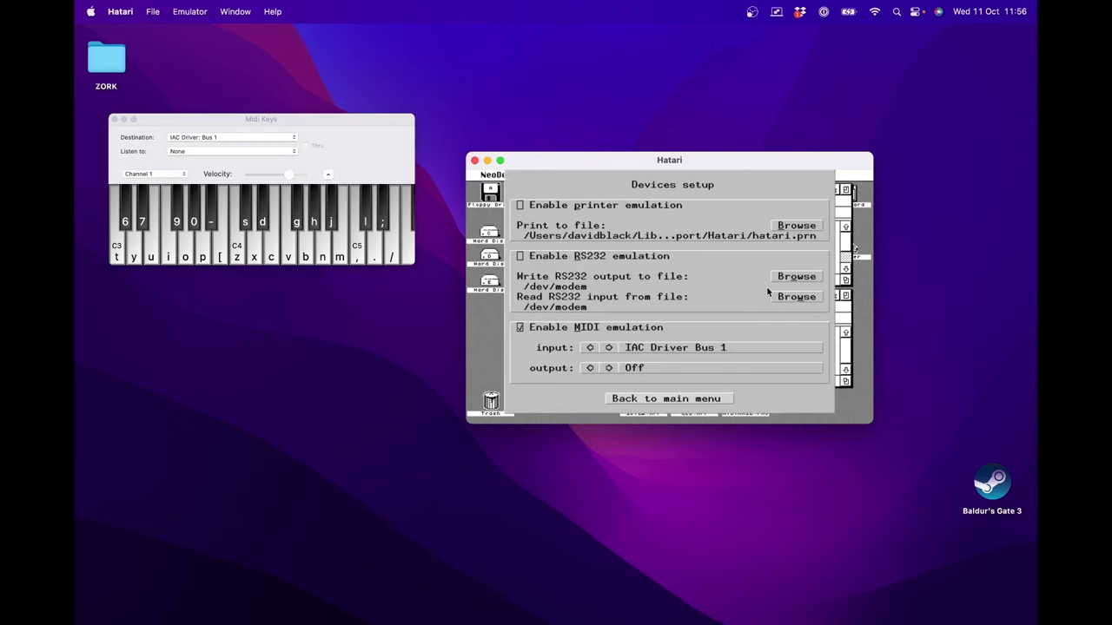
pyautogui.click(608, 348)
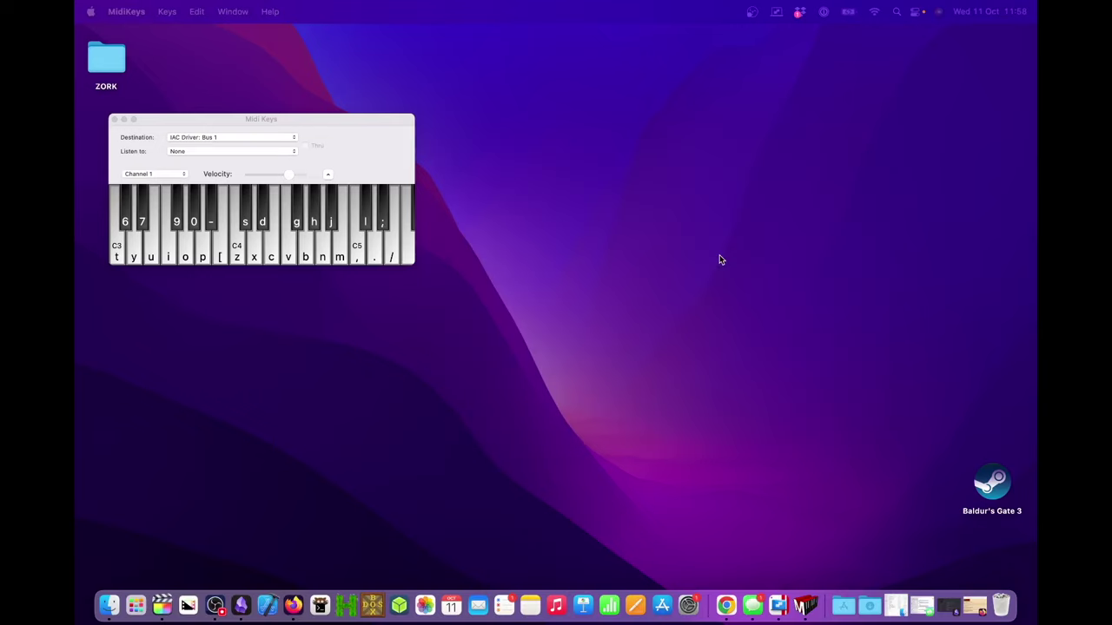
# Switch to Audio MIDI Setup and show the MIDI Studio window.
pyautogui.press('super+space')
pyautogui.write('audio')
pyautogui.press('Return')
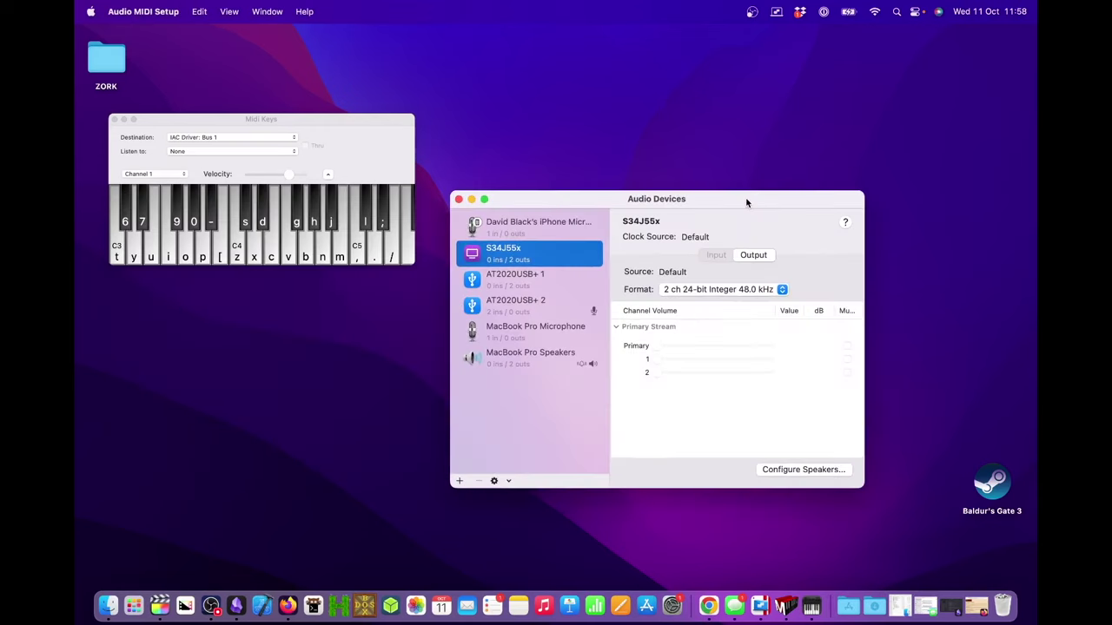
pyautogui.click(267, 12)
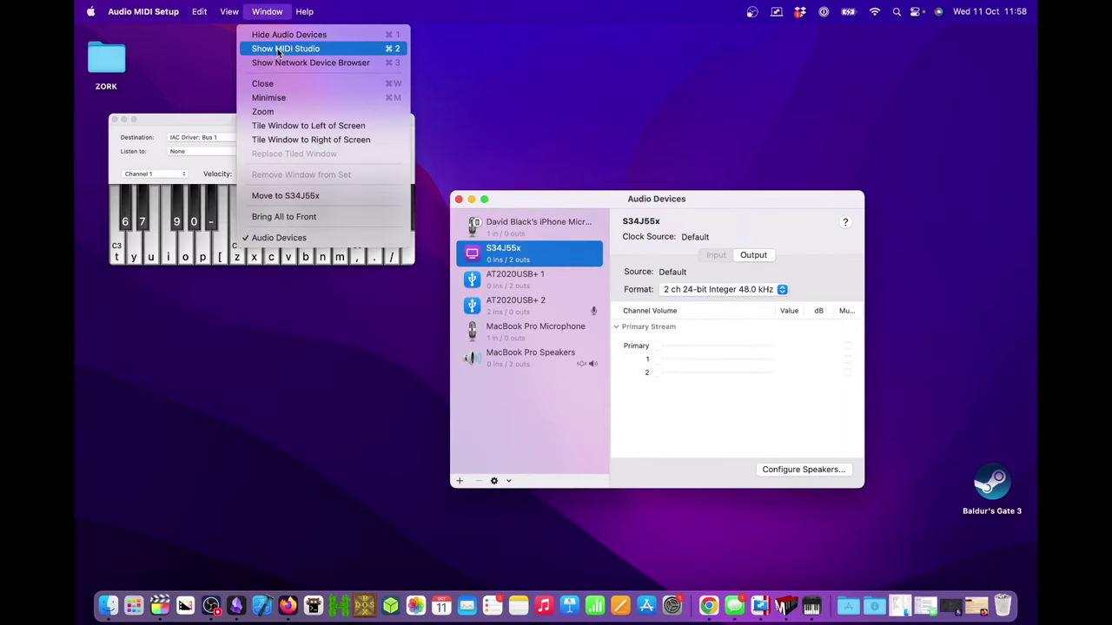
pyautogui.click(278, 50)
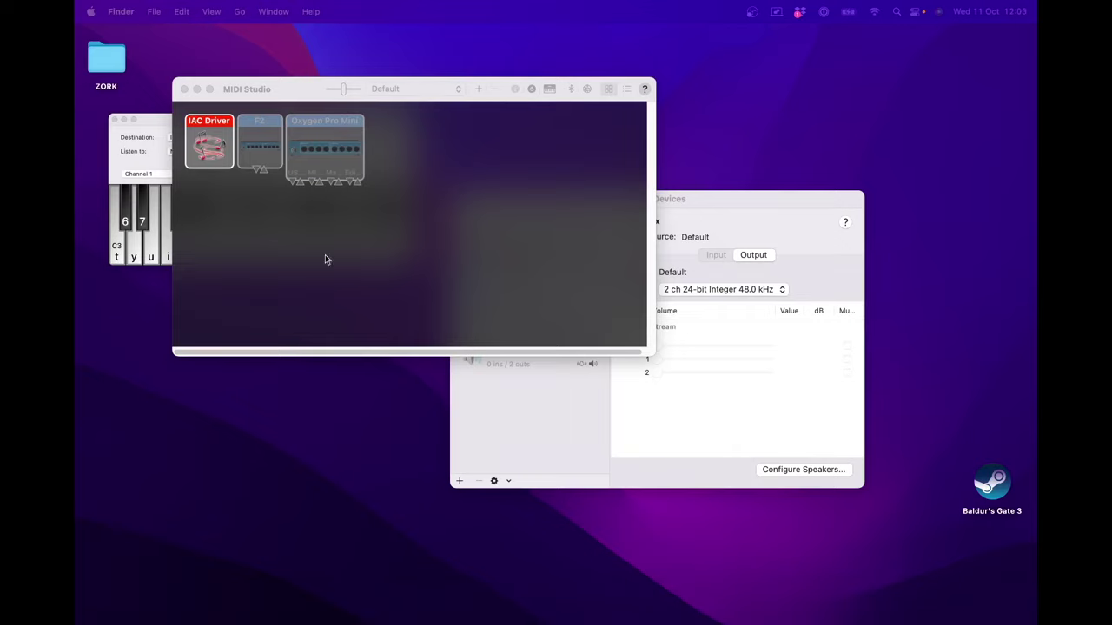
# Check in the IAC Driver properties whether the device is online, and close the properties and MIDI Studio windows.
pyautogui.click(224, 156)
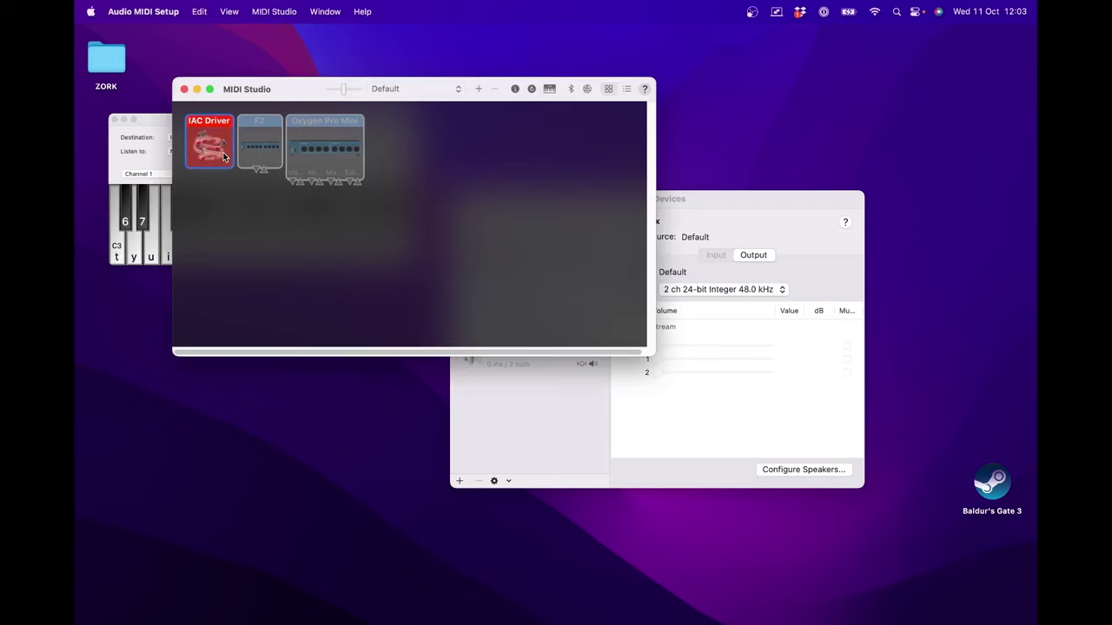
pyautogui.doubleClick(224, 156)
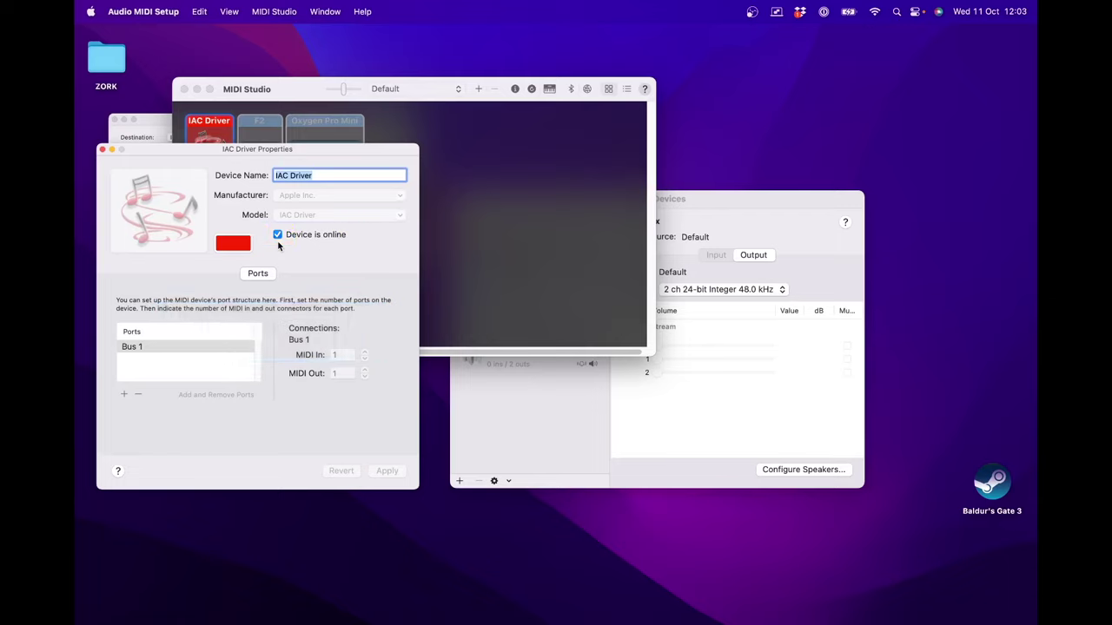
pyautogui.click(102, 149)
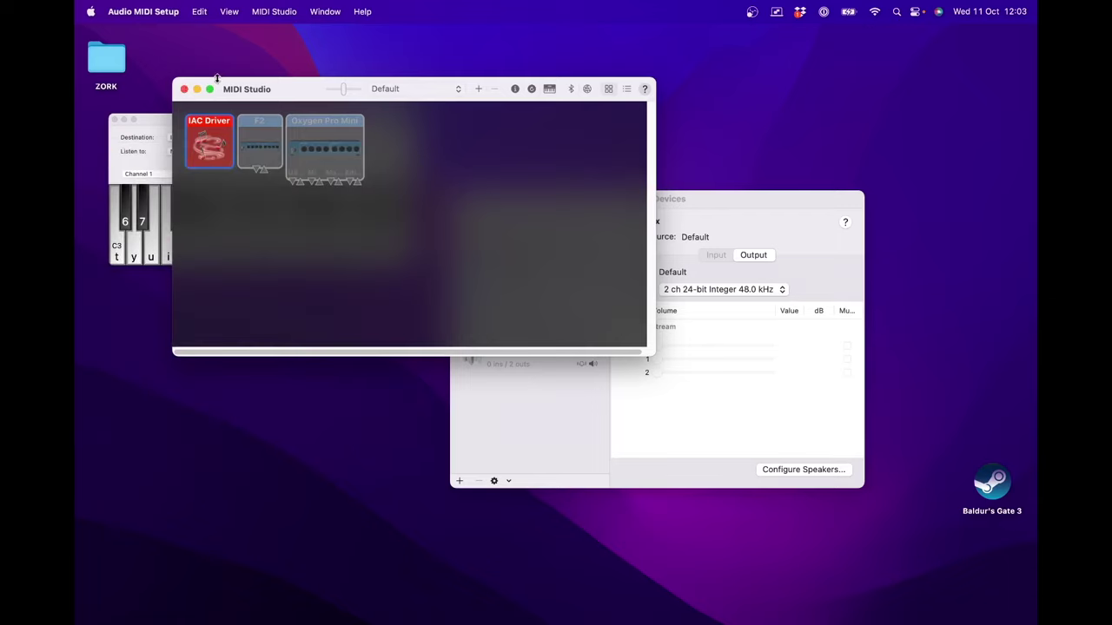
pyautogui.click(185, 90)
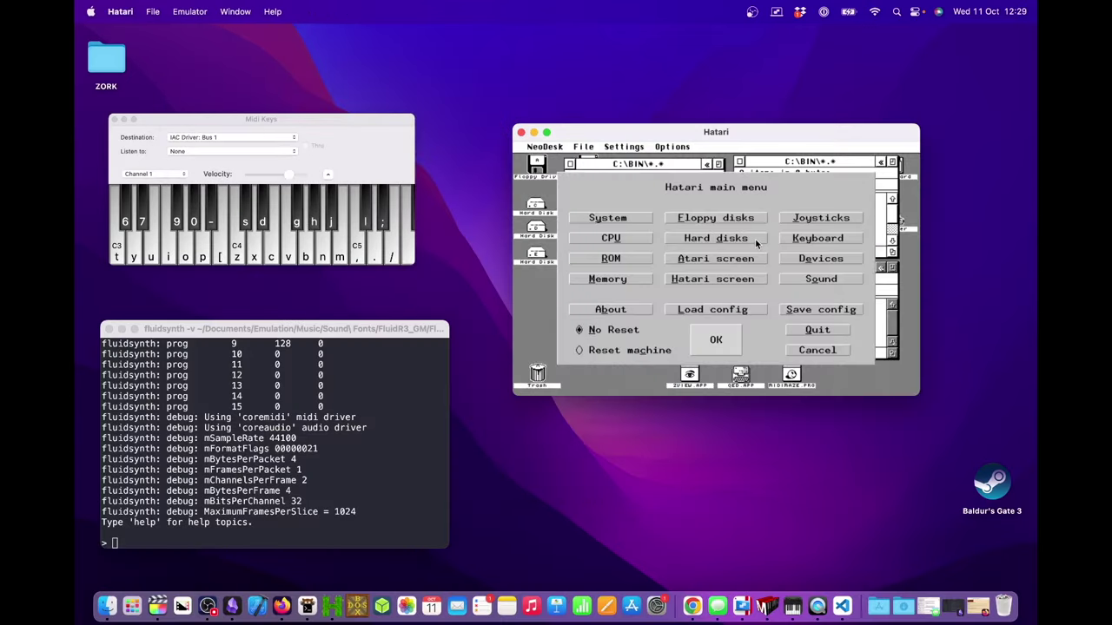
# In Hatari's Devices setup, set MIDI output to the FluidSynth virtual port and input to IAC Driver Bus 1, and apply the settings.
pyautogui.click(802, 261)
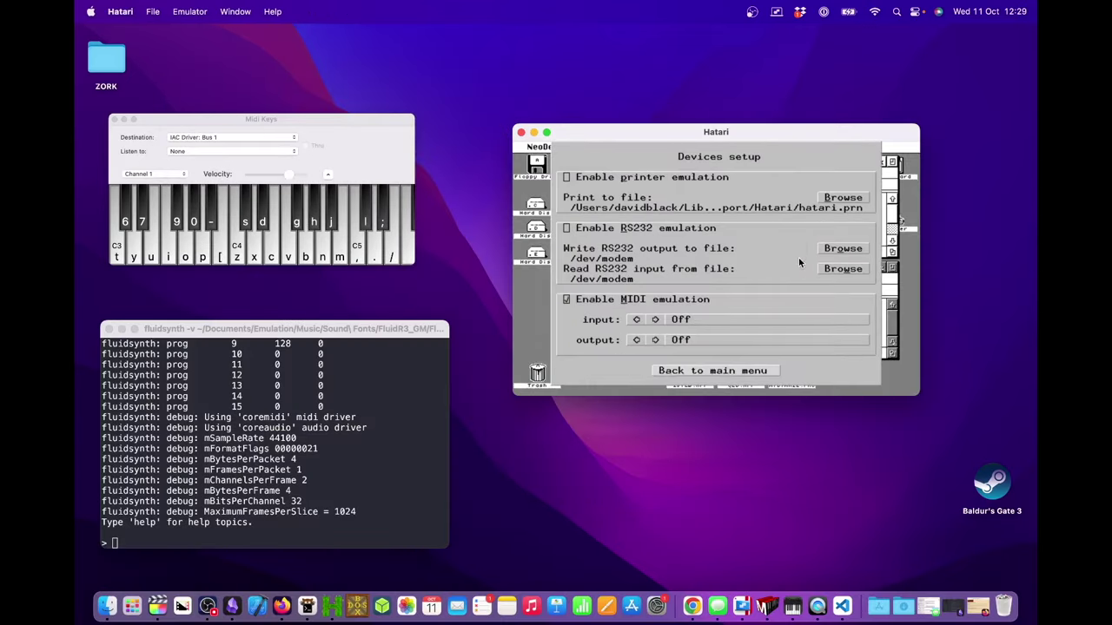
pyautogui.click(654, 341)
pyautogui.click(655, 341)
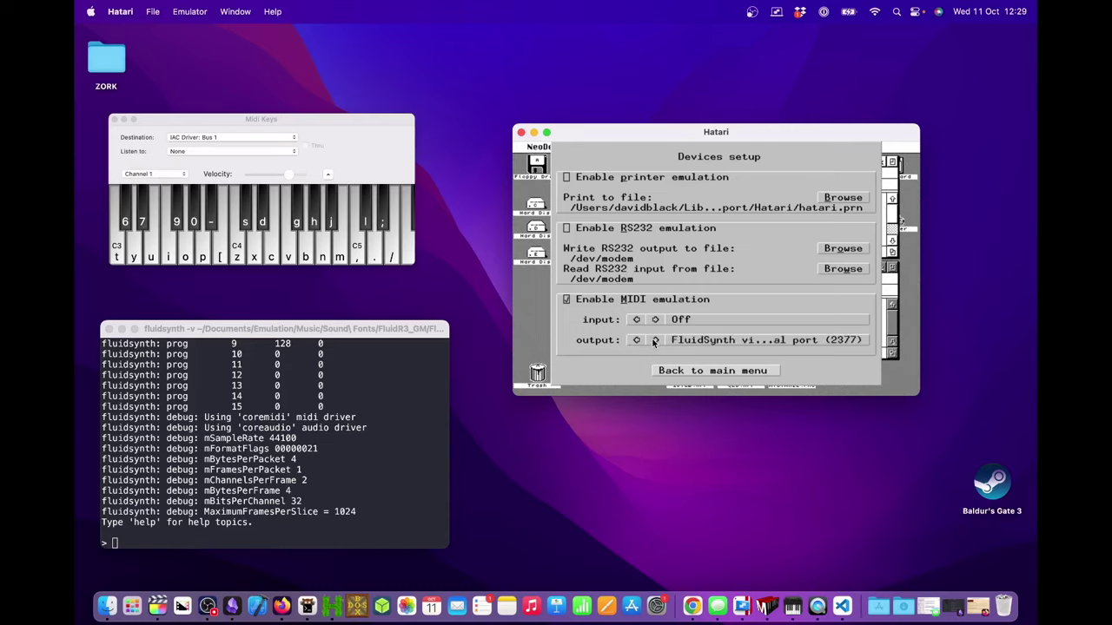
pyautogui.click(654, 320)
pyautogui.click(655, 320)
pyautogui.click(636, 320)
pyautogui.click(705, 371)
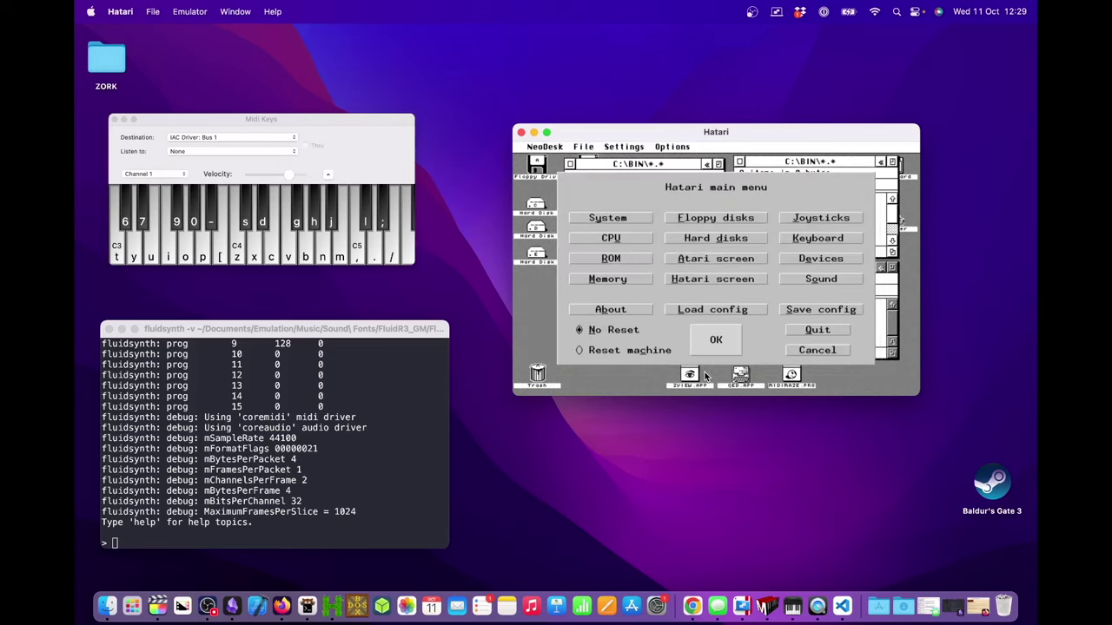
pyautogui.click(715, 343)
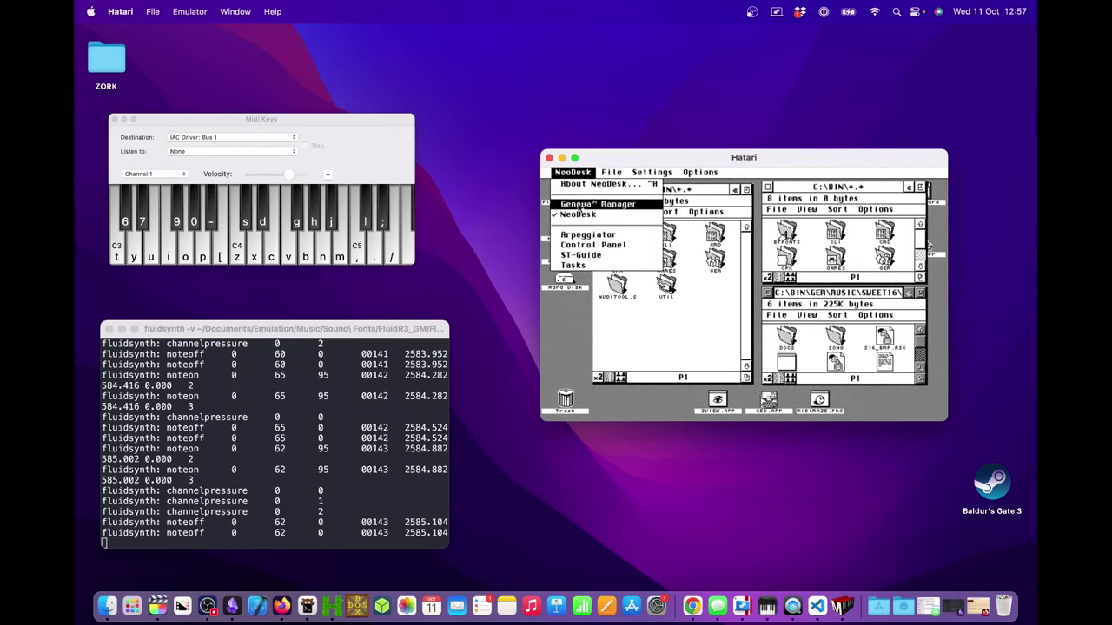
# Open the MIDI Arpeggiator desk accessory, set a medium speed, Up/Down direction and 2-3 range, and start it.
pyautogui.click(636, 256)
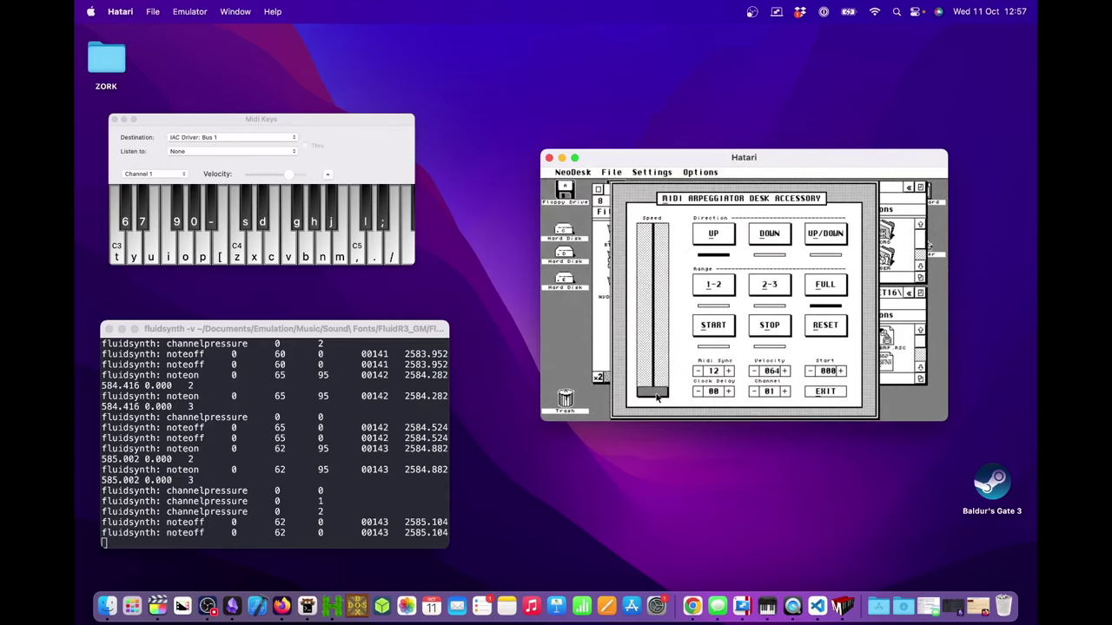
pyautogui.click(656, 323)
# Switch to MidiKeys and play C major, F major and C major chords from C4 through the arpeggiator.
pyautogui.click(263, 121)
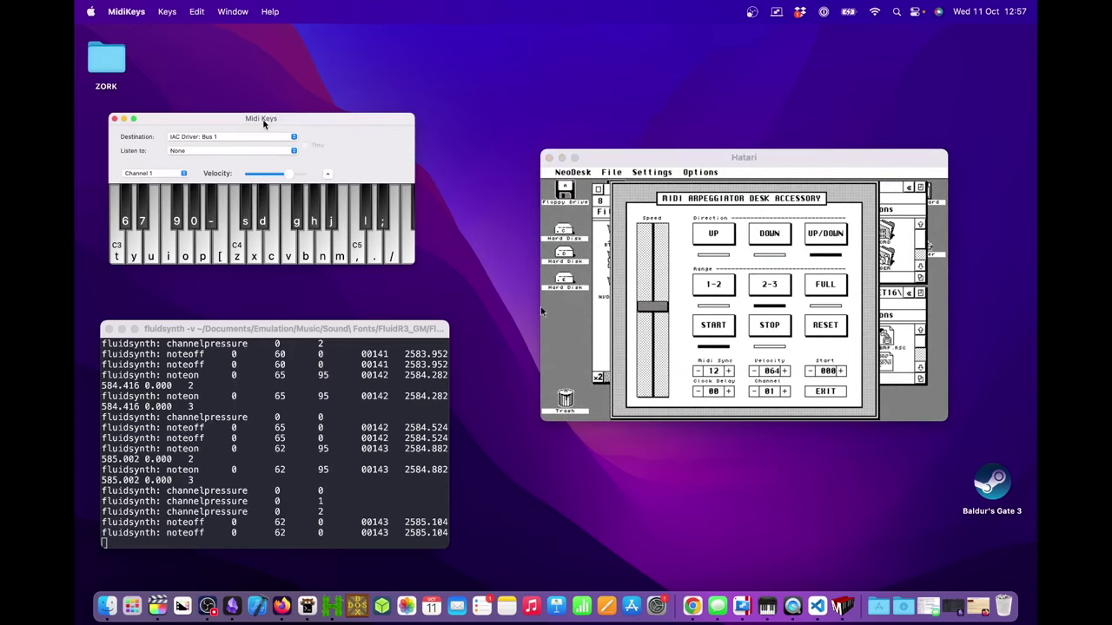
pyautogui.hotkey('z', 'c', 'b')
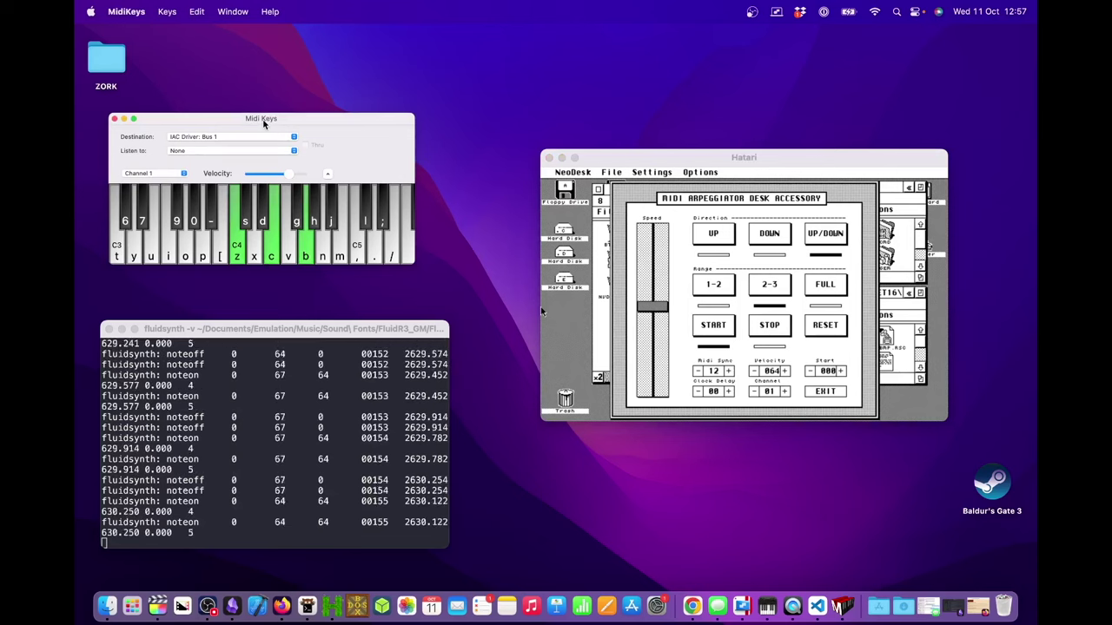
pyautogui.hotkey('v', 'n')
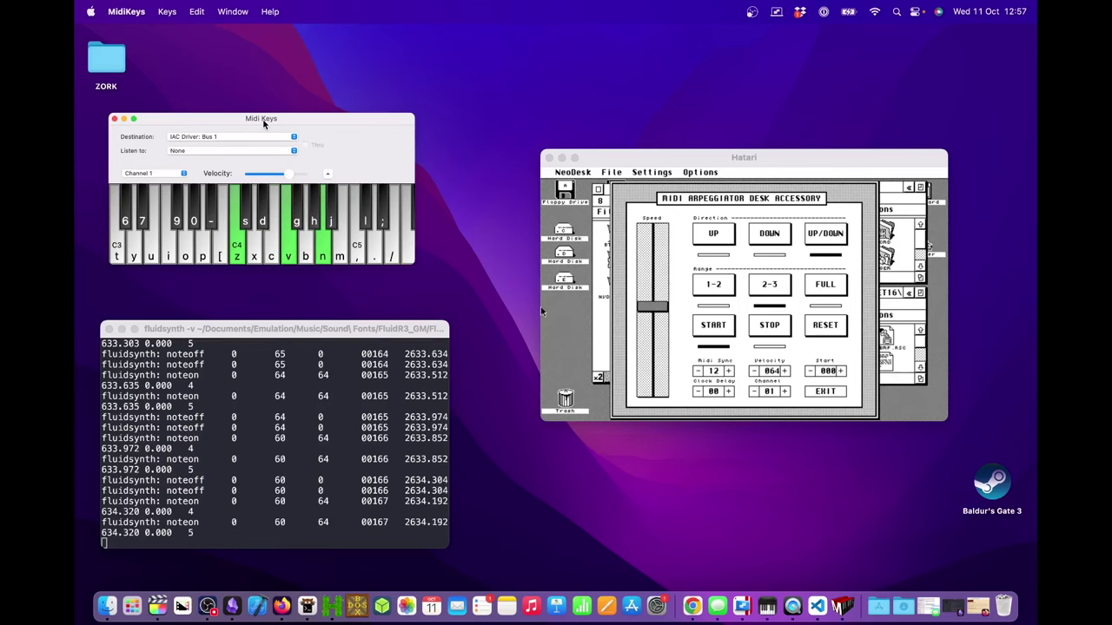
pyautogui.hotkey('c', 'b')
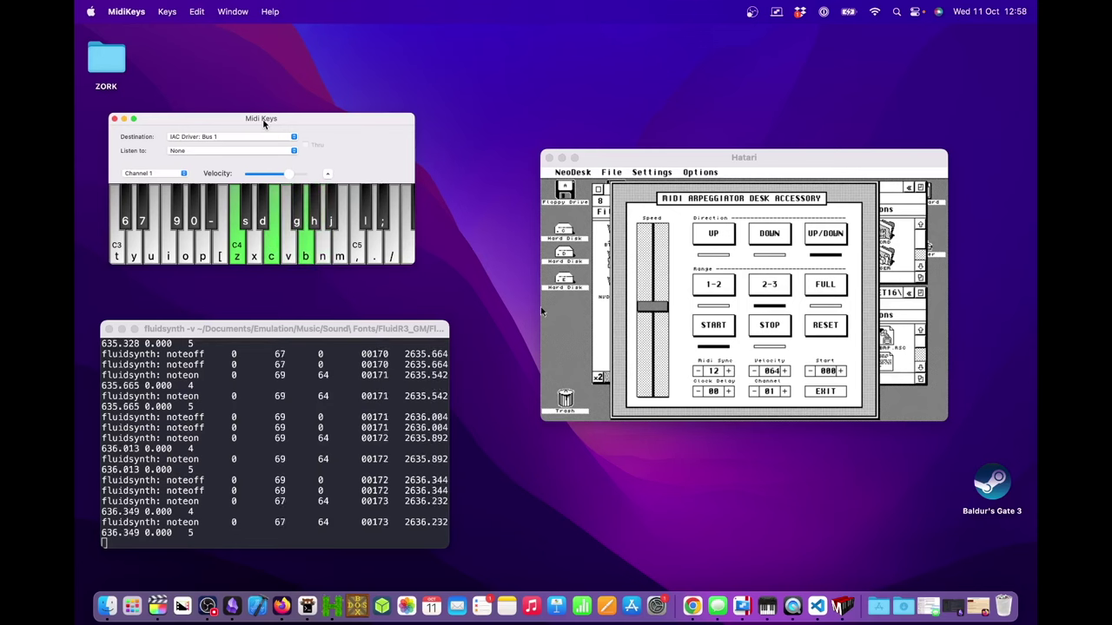